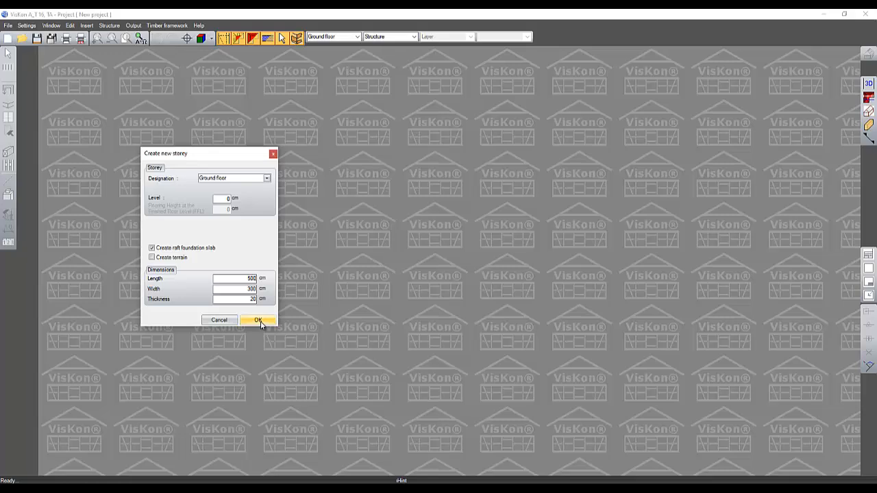
Step: Create the ground floor storey with a 500 × 300 × 20 cm raft foundation slab and keep the window name 3D View
{"action": "left_click", "coordinate": [259, 321]}
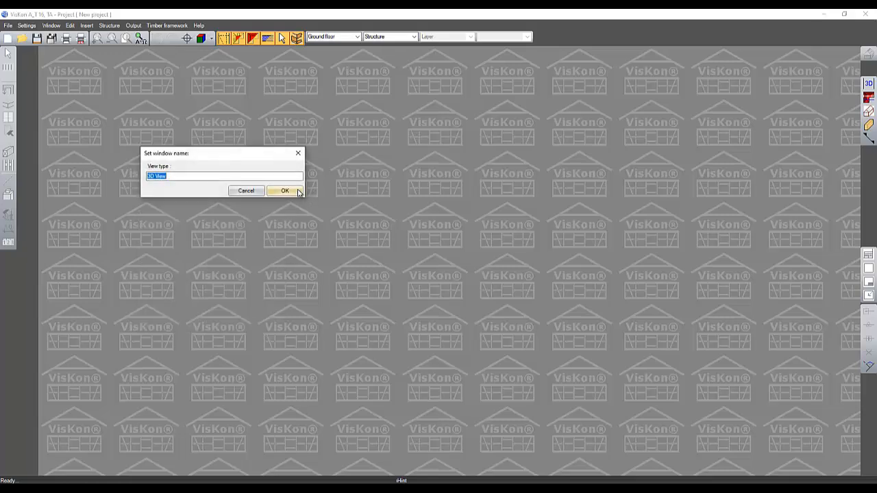
{"action": "left_click", "coordinate": [296, 191]}
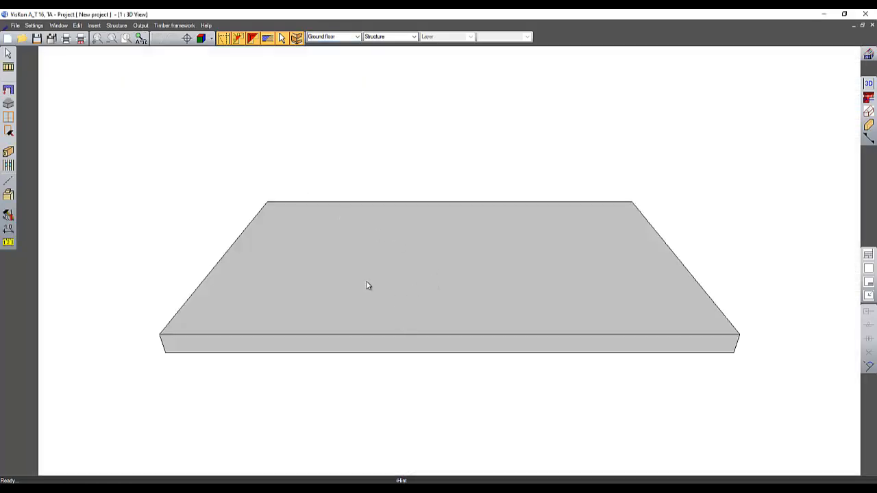
Step: Start the Walls tool and confirm exterior wall properties of 36 cm thickness and 280 cm height
{"action": "middle_click_drag", "start_coordinate": [367, 283], "coordinate": [511, 276]}
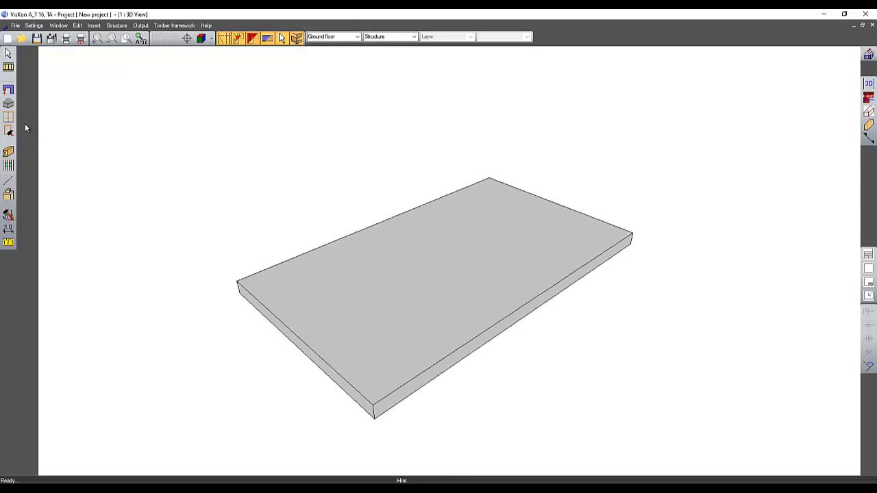
{"action": "left_click", "coordinate": [8, 93]}
{"action": "left_click", "coordinate": [7, 93]}
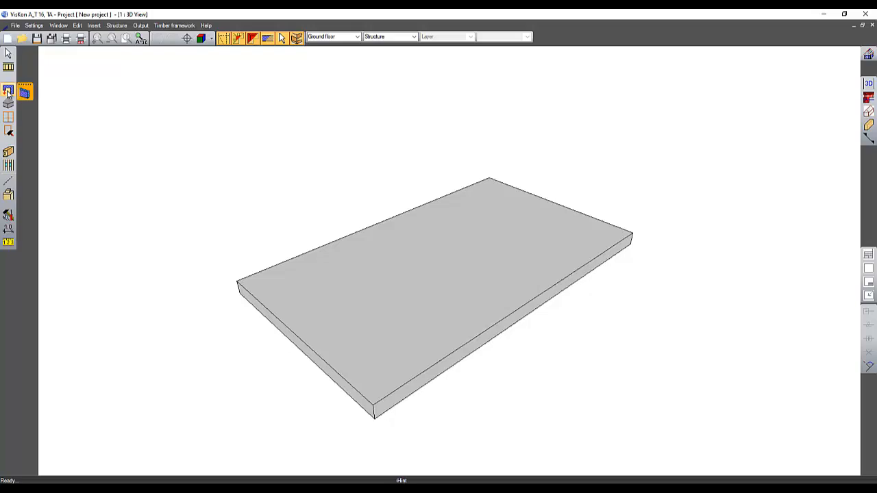
{"action": "left_click", "coordinate": [25, 93]}
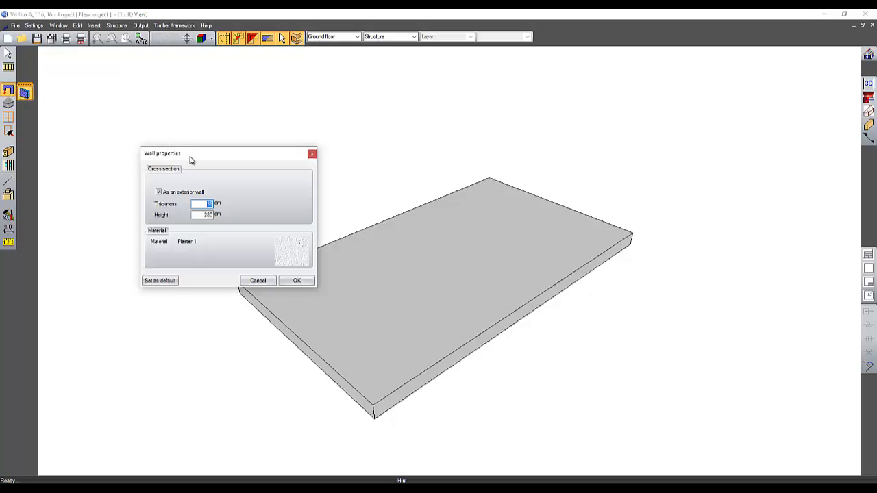
{"action": "left_click_drag", "start_coordinate": [192, 159], "coordinate": [126, 128]}
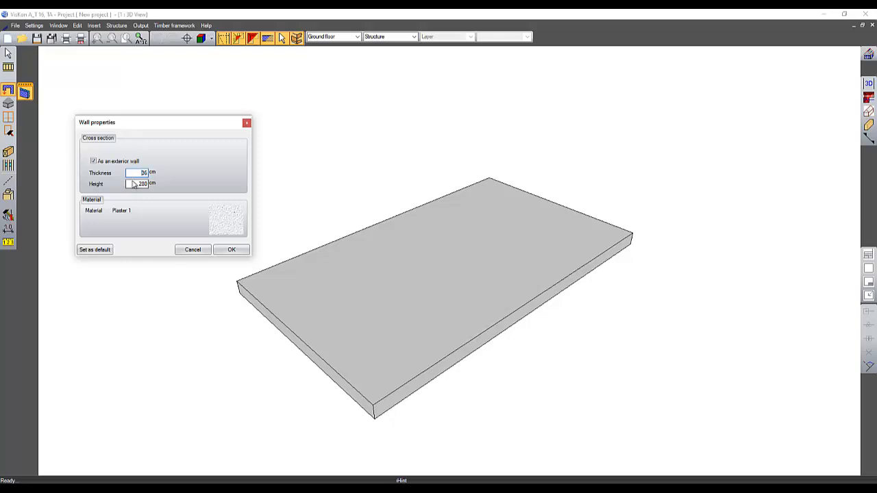
{"action": "left_click_drag", "start_coordinate": [129, 183], "coordinate": [161, 187]}
{"action": "left_click", "coordinate": [232, 249]}
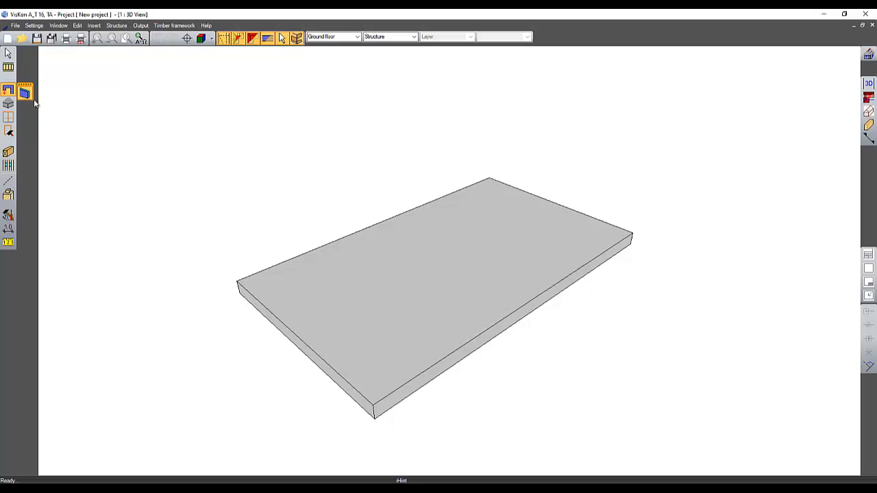
Step: Draw the first wall along the slab's back edge, 500 cm long at an angle of 0°
{"action": "left_click", "coordinate": [237, 281]}
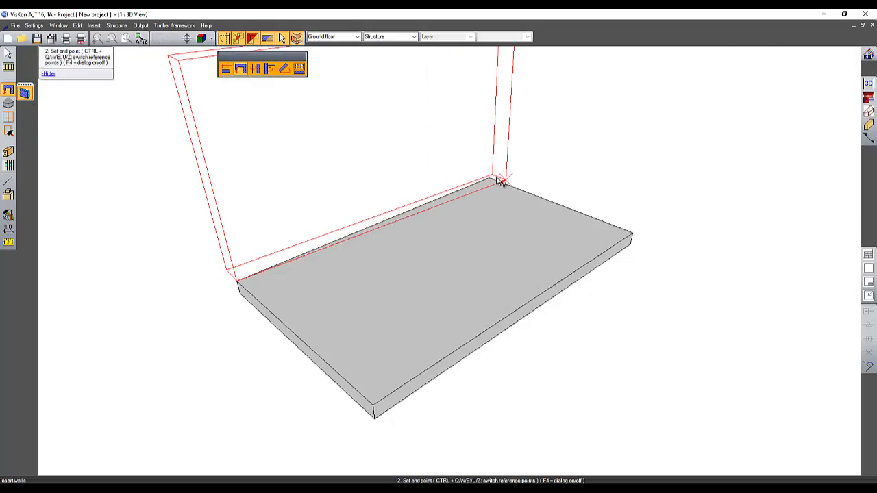
{"action": "left_click", "coordinate": [488, 181]}
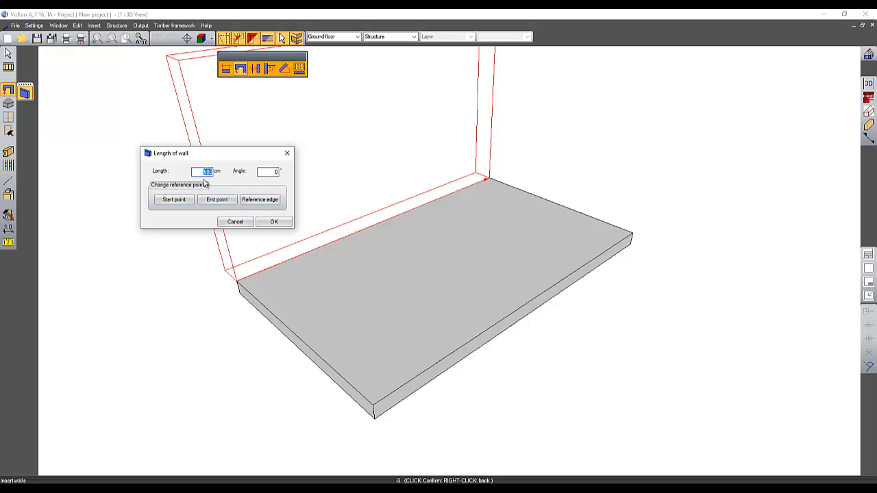
{"action": "double_click", "coordinate": [259, 173]}
{"action": "key", "text": "Tab"}
{"action": "left_click", "coordinate": [268, 173]}
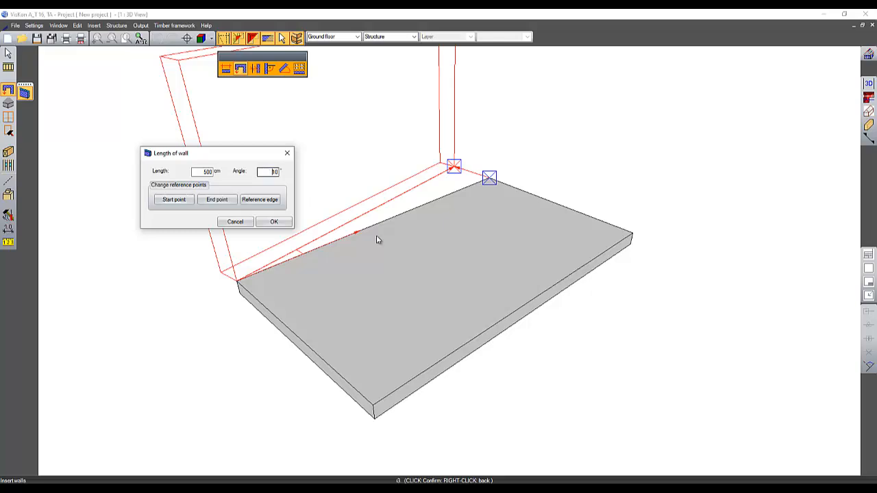
{"action": "type", "text": "-"}
{"action": "key", "text": "Tab"}
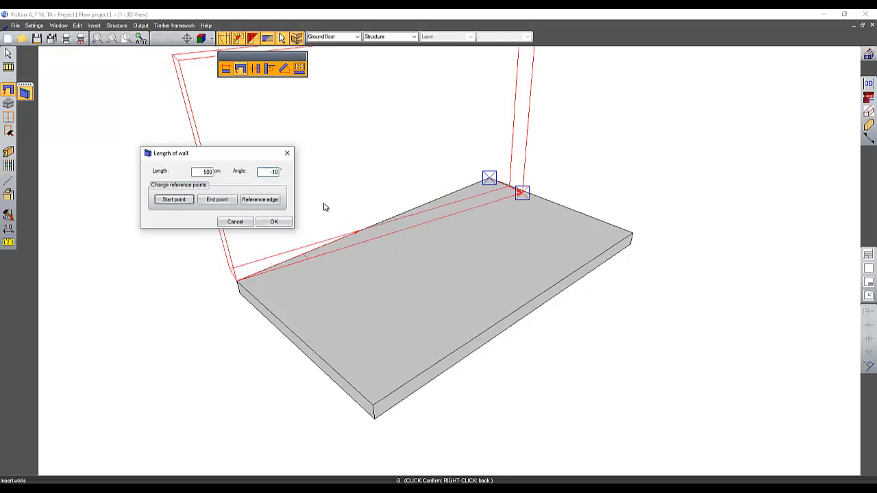
{"action": "double_click", "coordinate": [260, 173]}
{"action": "type", "text": "0"}
{"action": "key", "text": "Tab"}
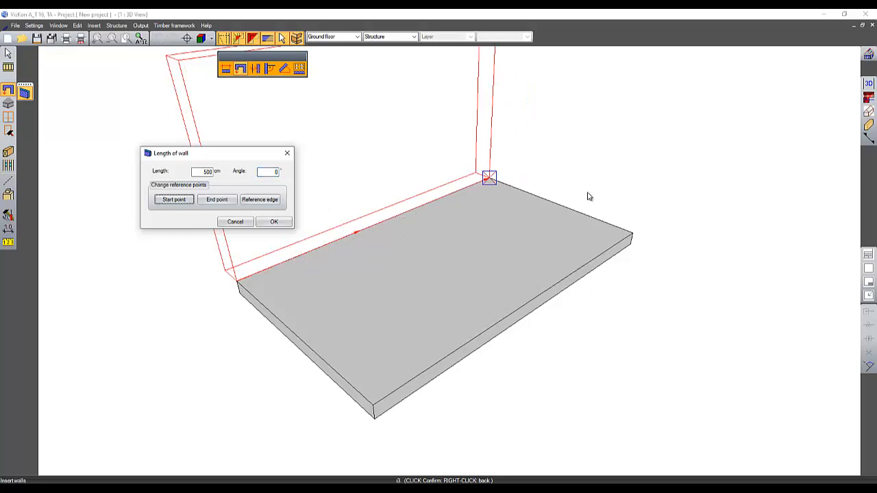
{"action": "left_click", "coordinate": [272, 222]}
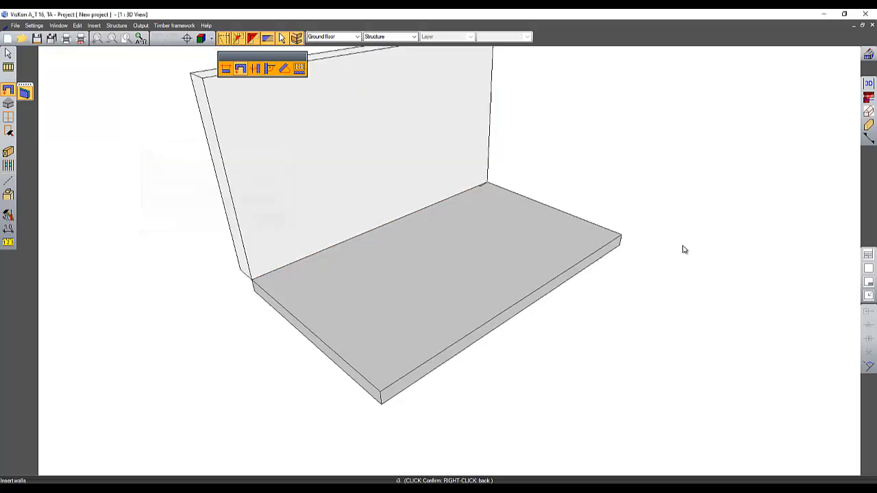
Step: Draw the second wall from the back corner along the slab's right edge at an angle of -90°
{"action": "left_click", "coordinate": [619, 237]}
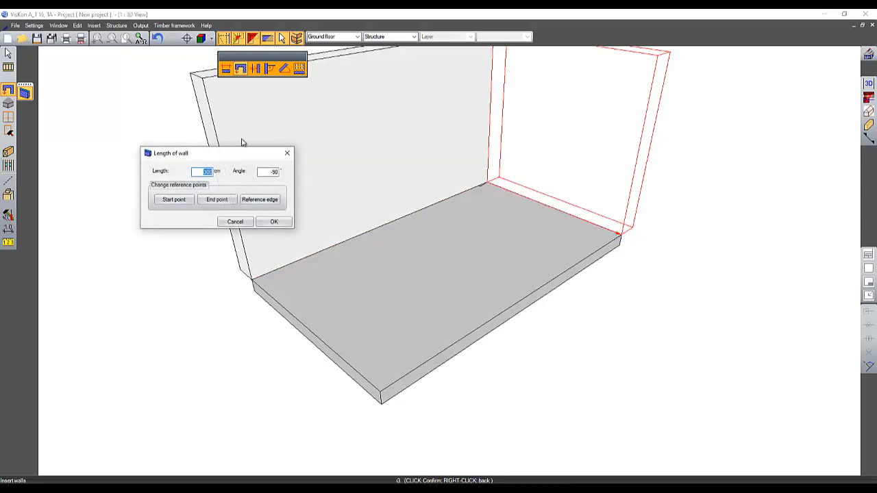
{"action": "left_click", "coordinate": [272, 222]}
Step: Use Move edge to shift the slab's back edge out to the first wall's outer face
{"action": "middle_click_drag", "start_coordinate": [502, 266], "coordinate": [497, 101]}
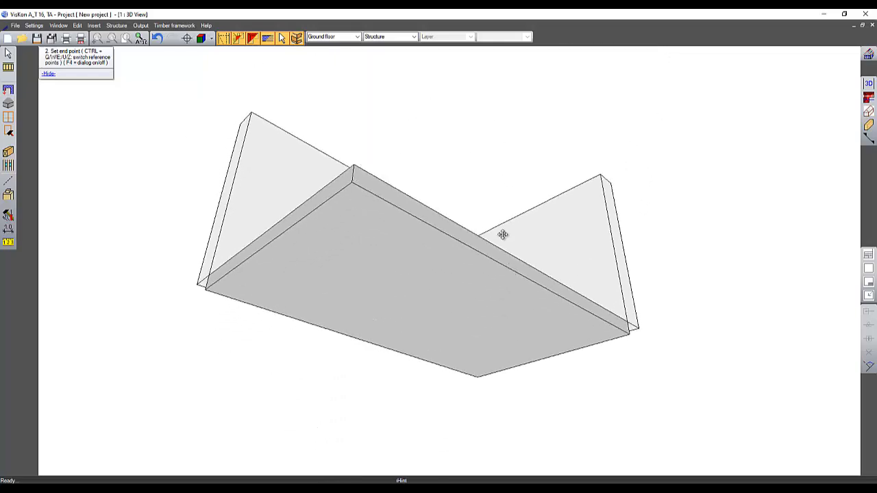
{"action": "middle_click_drag", "start_coordinate": [503, 235], "coordinate": [858, 180]}
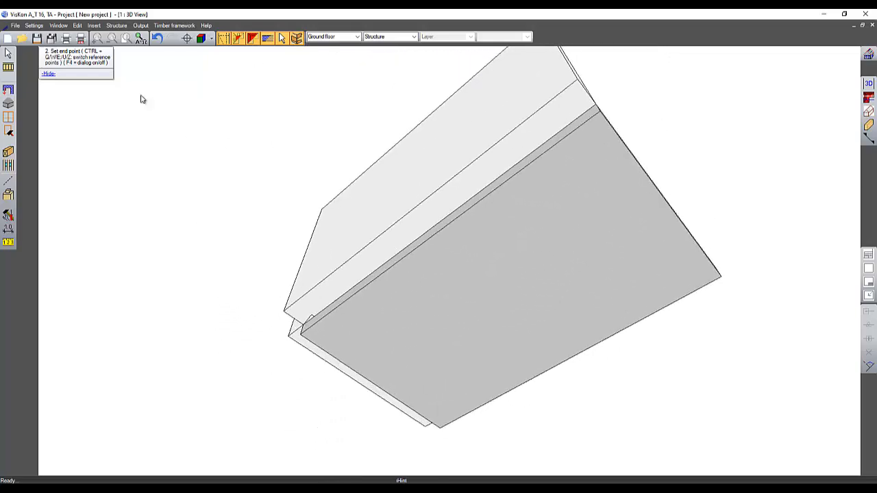
{"action": "left_click", "coordinate": [8, 132]}
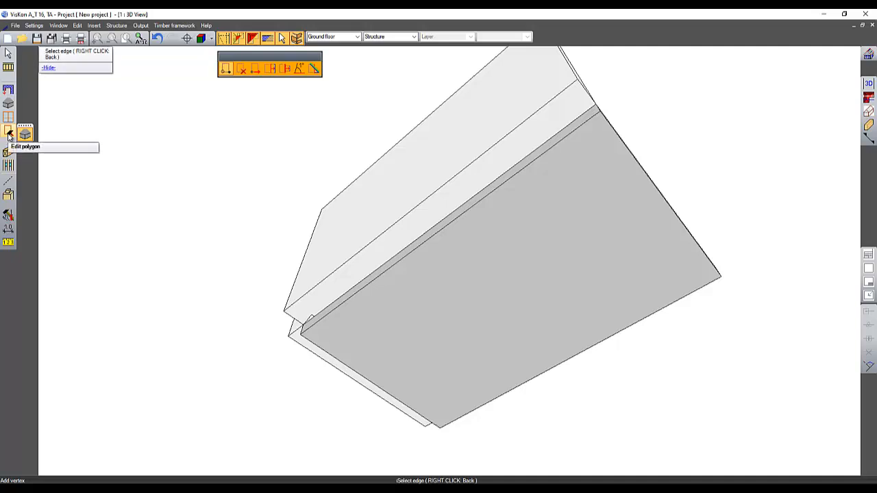
{"action": "left_click", "coordinate": [269, 68]}
{"action": "left_click", "coordinate": [434, 211]}
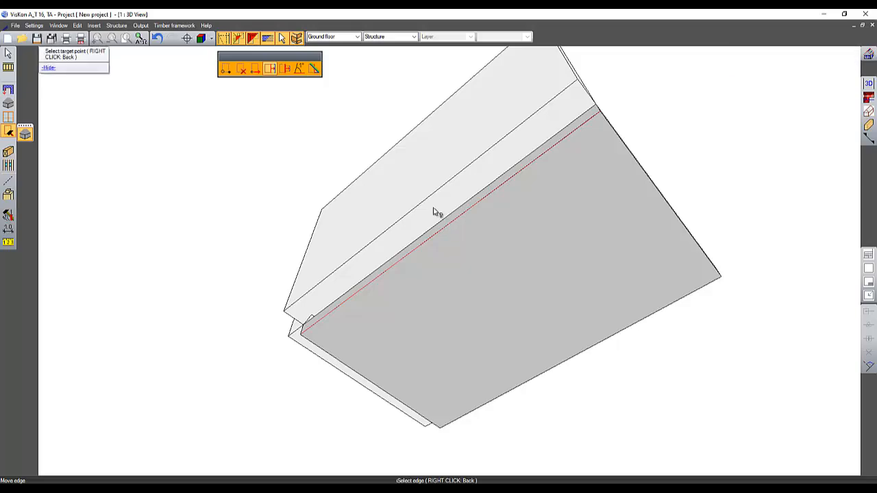
{"action": "left_click", "coordinate": [419, 201]}
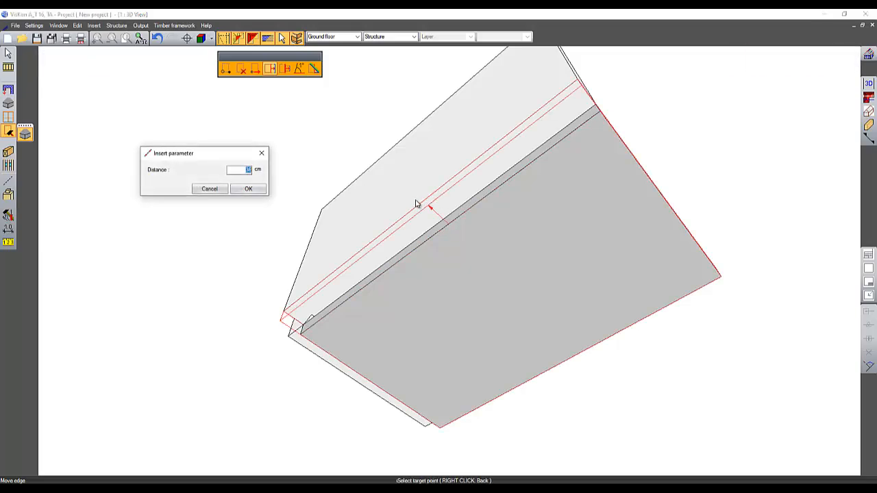
{"action": "left_click", "coordinate": [251, 190]}
Step: Move the slab's side edge out to the second wall's outer face
{"action": "middle_click_drag", "start_coordinate": [252, 198], "coordinate": [694, 247]}
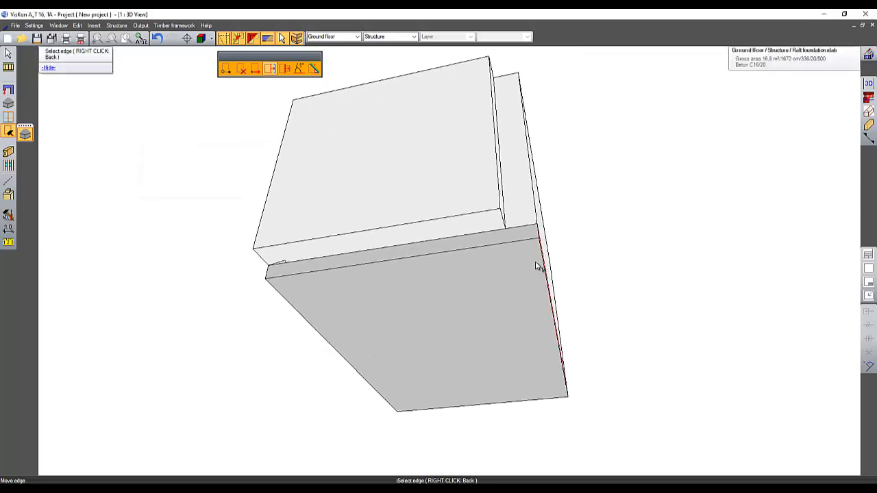
{"action": "left_click", "coordinate": [513, 243]}
{"action": "left_click", "coordinate": [487, 218]}
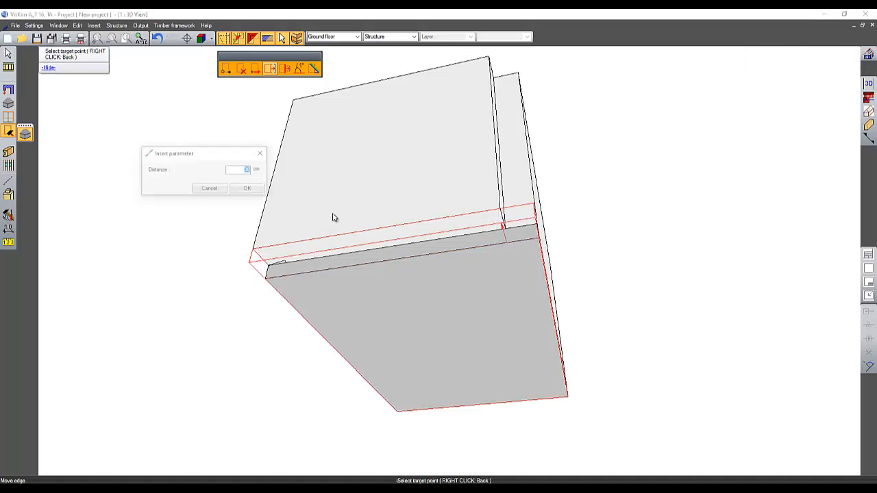
{"action": "left_click", "coordinate": [249, 191]}
Step: Join the two walls at their corner with a Controlled cut using intersecting bisection
{"action": "middle_click_drag", "start_coordinate": [443, 212], "coordinate": [464, 416]}
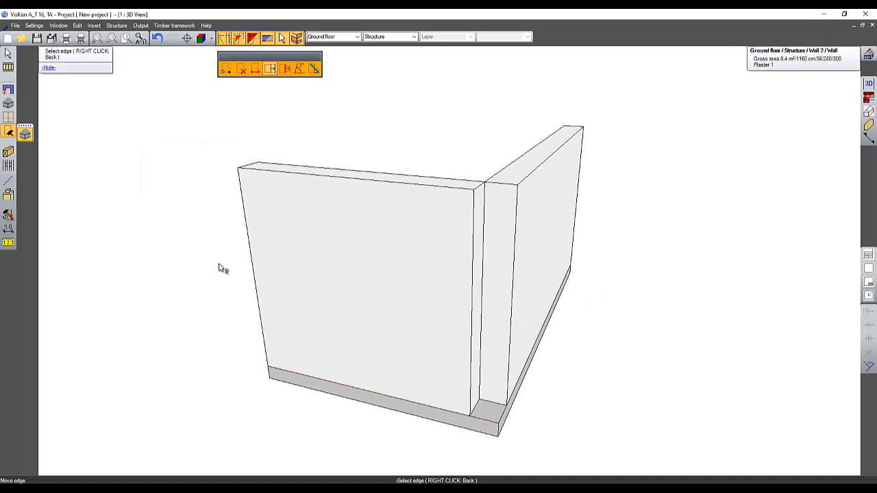
{"action": "middle_click_drag", "start_coordinate": [221, 268], "coordinate": [262, 363]}
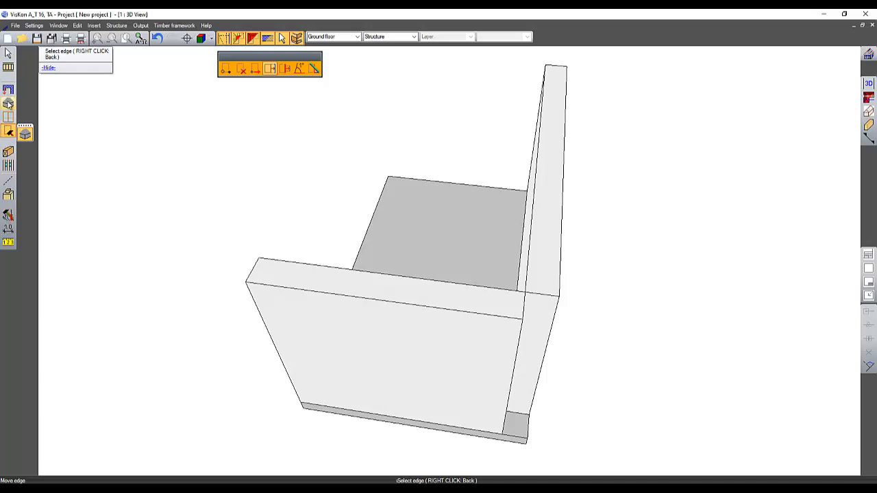
{"action": "left_click", "coordinate": [8, 196]}
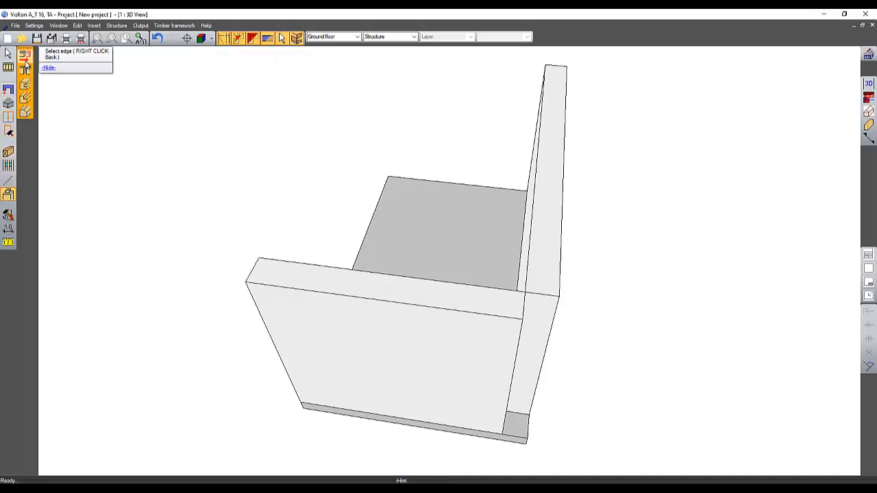
{"action": "left_click", "coordinate": [25, 57]}
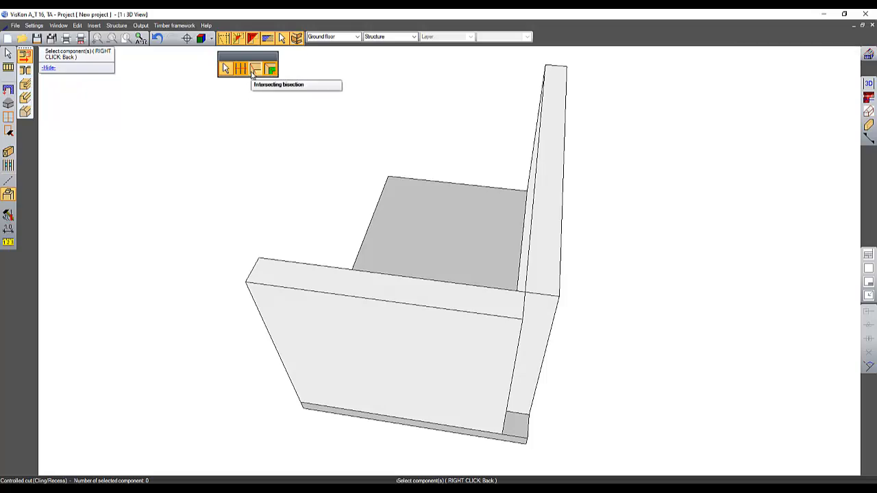
{"action": "left_click", "coordinate": [255, 69]}
{"action": "left_click", "coordinate": [534, 299]}
{"action": "left_click", "coordinate": [502, 319]}
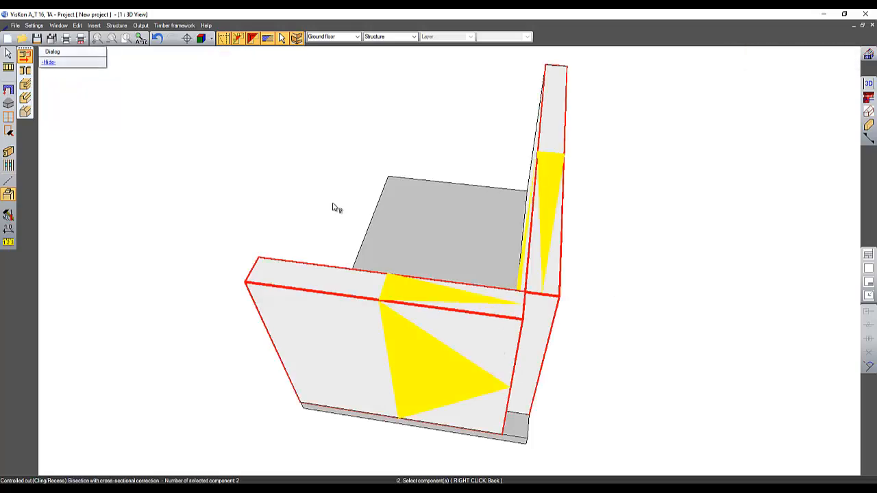
{"action": "right_click", "coordinate": [302, 182]}
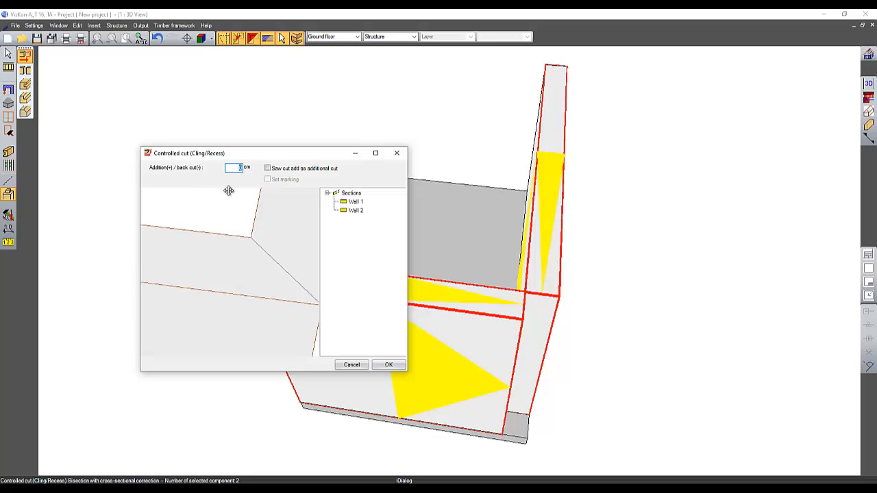
{"action": "left_click", "coordinate": [389, 365]}
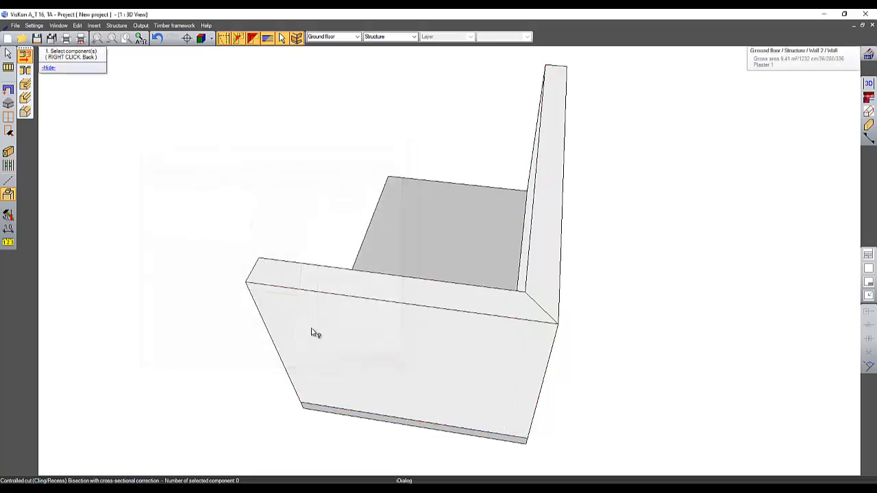
Step: Open the staircase designer and choose the Winder staircase type
{"action": "middle_click_drag", "start_coordinate": [311, 332], "coordinate": [577, 308]}
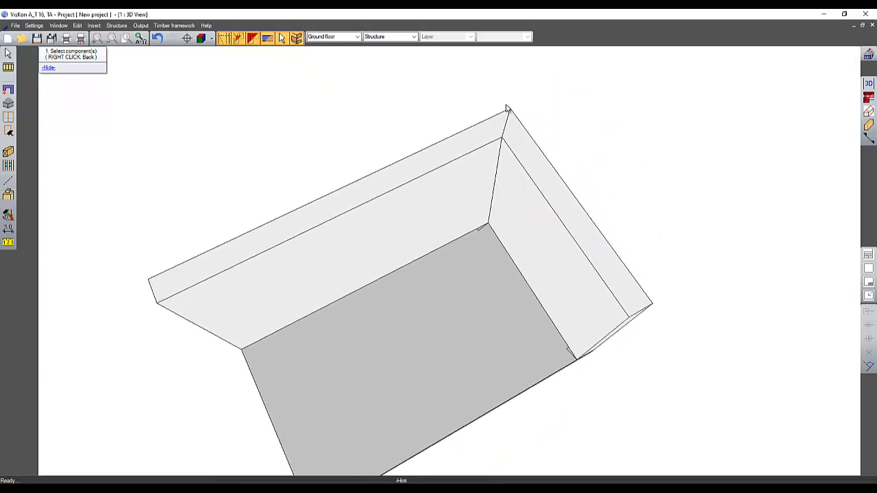
{"action": "middle_click_drag", "start_coordinate": [483, 198], "coordinate": [505, 245]}
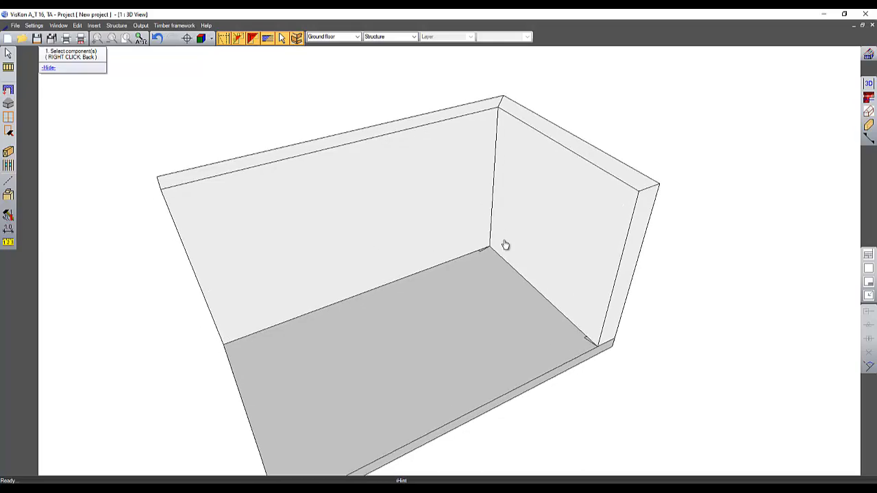
{"action": "left_click", "coordinate": [8, 67]}
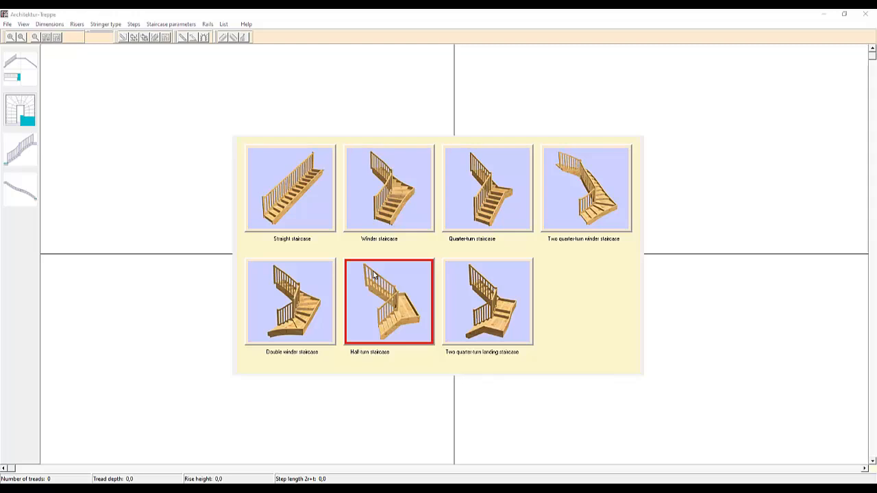
{"action": "left_click", "coordinate": [387, 217]}
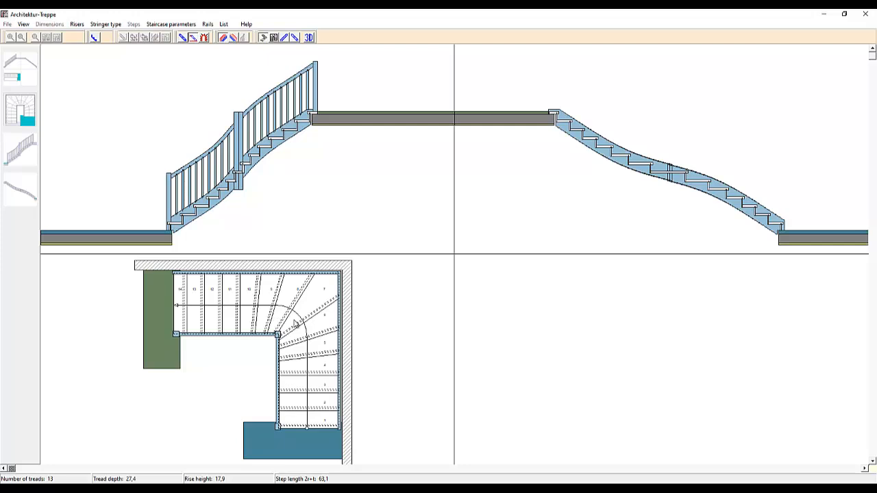
Step: Switch between the overview and the staircase's floor plan view, ending in the floor plan
{"action": "left_click", "coordinate": [27, 125]}
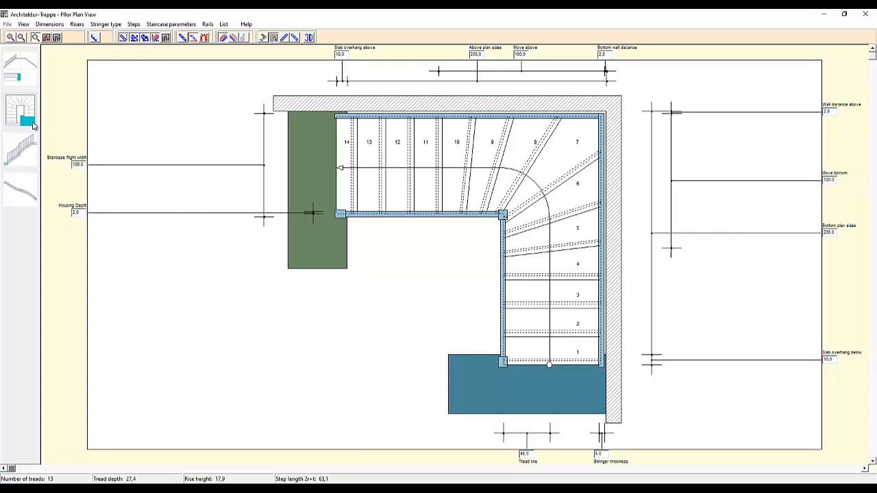
{"action": "left_click", "coordinate": [17, 75]}
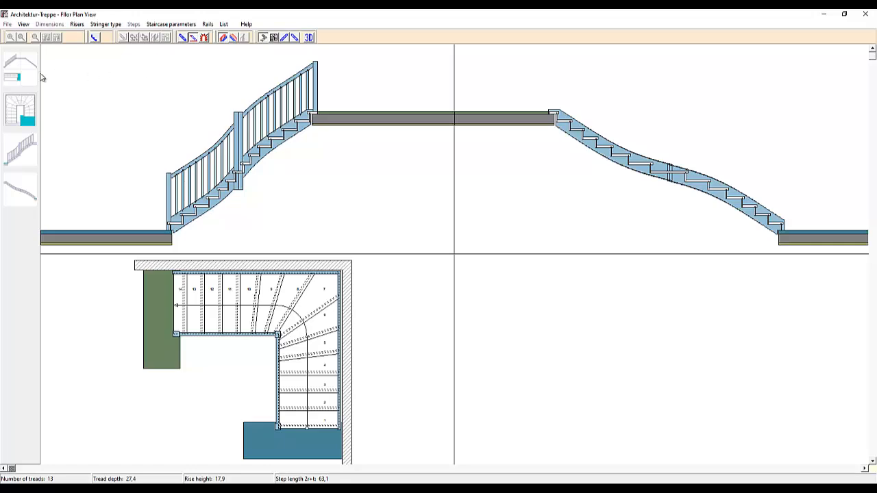
{"action": "left_click", "coordinate": [27, 115]}
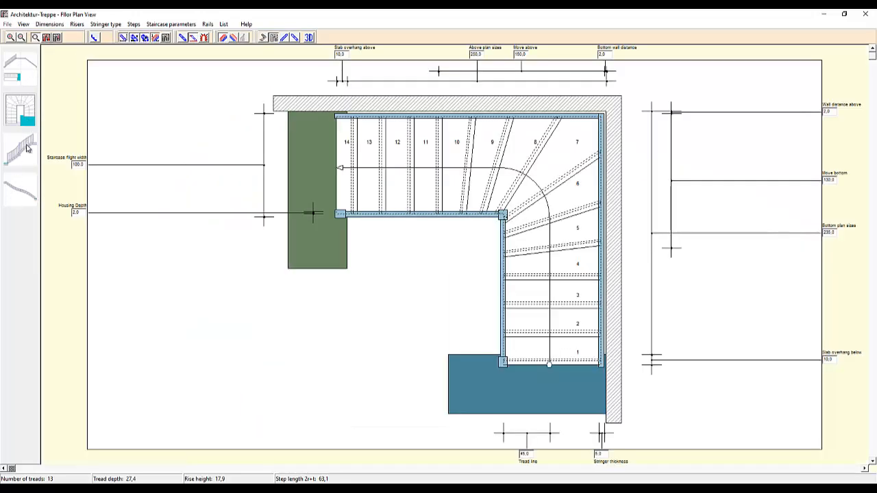
Step: Set the storey height to 280 in the stringer's wall-side elevation view
{"action": "left_click", "coordinate": [24, 183]}
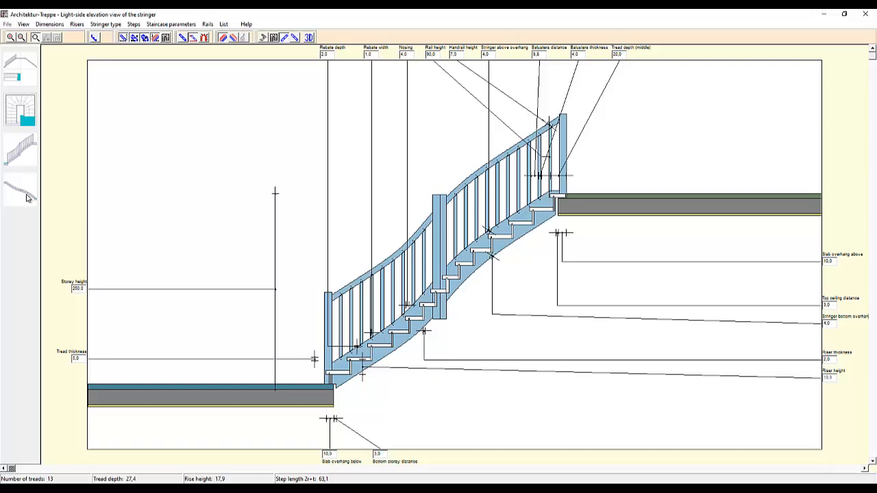
{"action": "left_click", "coordinate": [27, 198]}
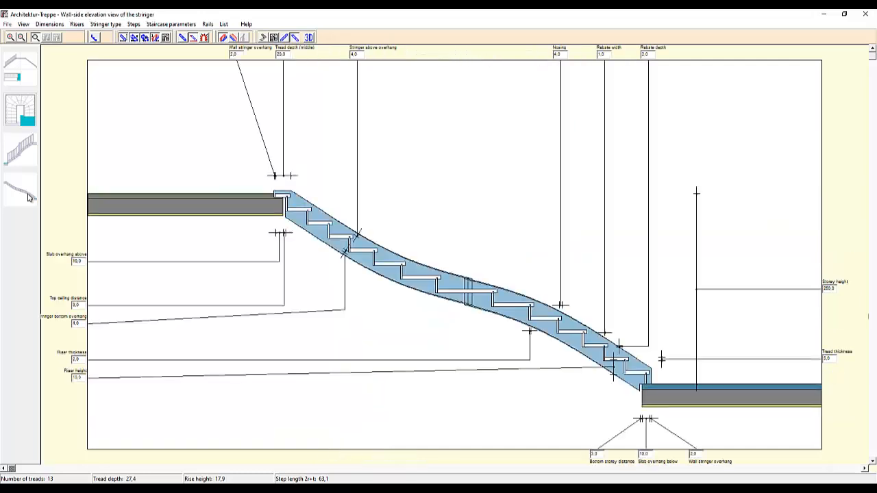
{"action": "left_click", "coordinate": [292, 40]}
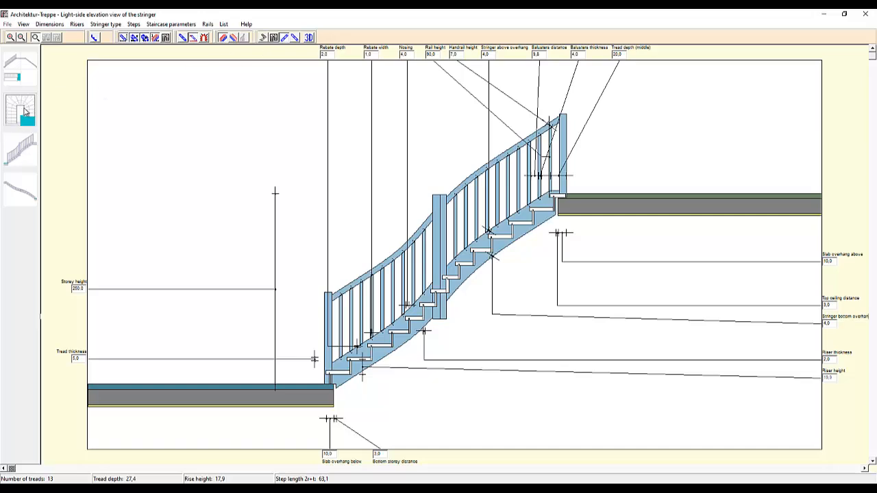
{"action": "left_click", "coordinate": [28, 186]}
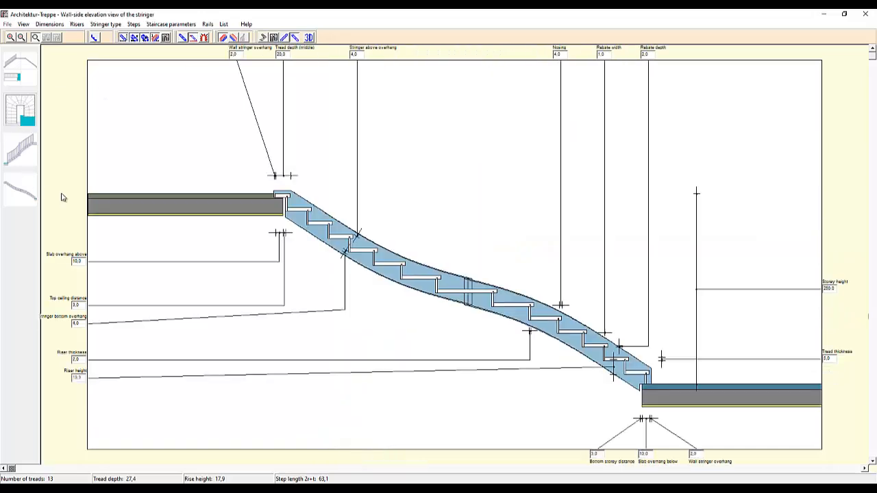
{"action": "double_click", "coordinate": [828, 288]}
{"action": "key", "text": "Return"}
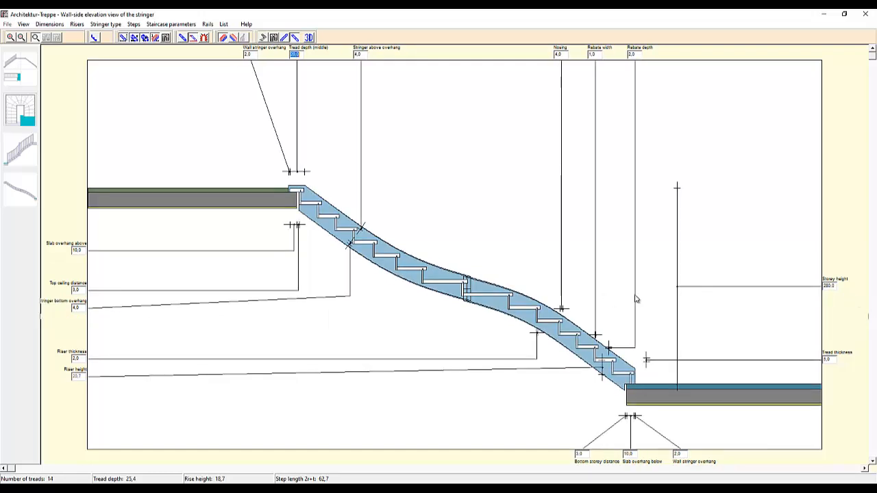
{"action": "left_click", "coordinate": [834, 288]}
Step: Set the stringer's nosing to 2 in the light-side elevation view
{"action": "left_click", "coordinate": [11, 146]}
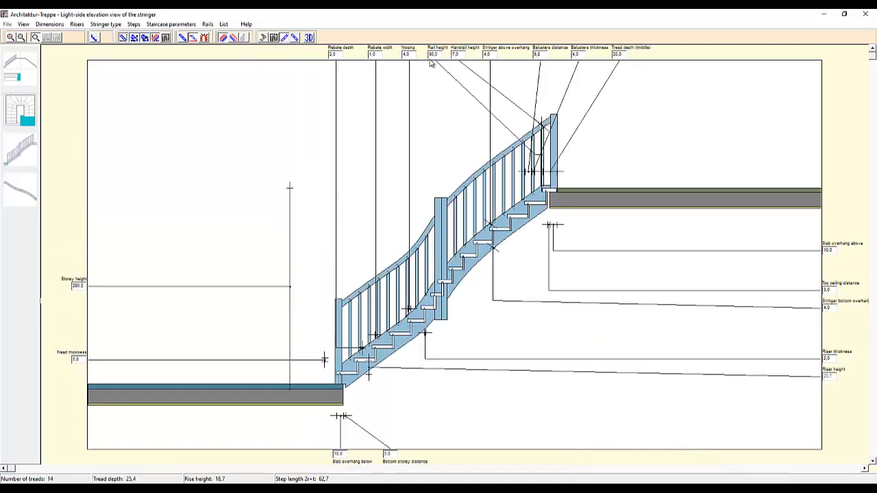
{"action": "left_click_drag", "start_coordinate": [414, 55], "coordinate": [372, 62]}
{"action": "type", "text": "0"}
{"action": "key", "text": "Return"}
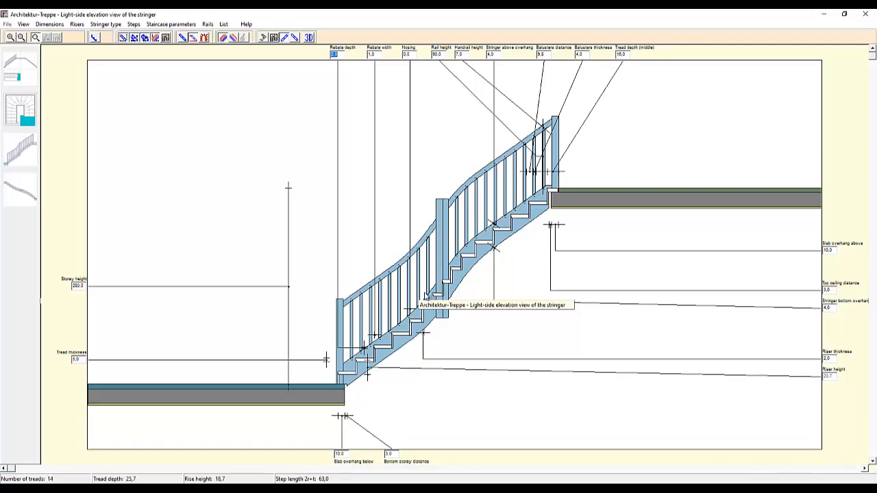
{"action": "key", "text": "Tab"}
{"action": "key", "text": "Tab"}
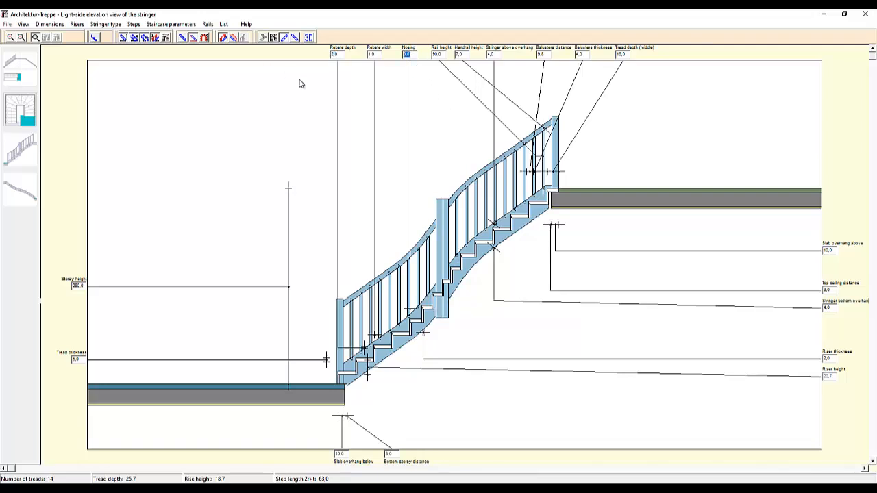
{"action": "type", "text": "2"}
{"action": "key", "text": "Return"}
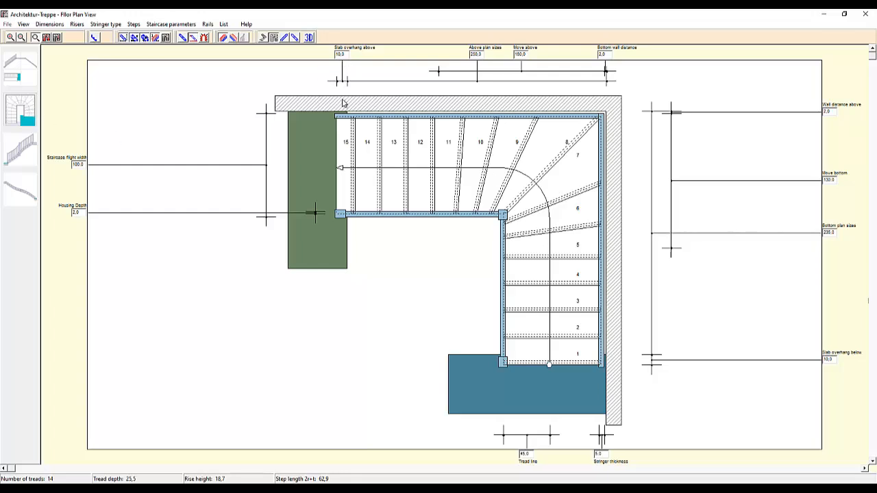
Step: Set the bottom plan size of the staircase to 200 in the floor plan view
{"action": "double_click", "coordinate": [78, 165]}
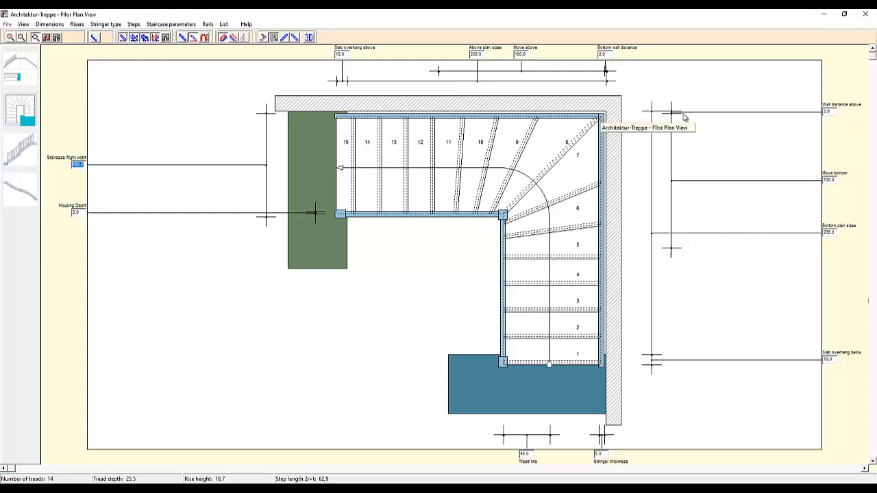
{"action": "left_click", "coordinate": [826, 112]}
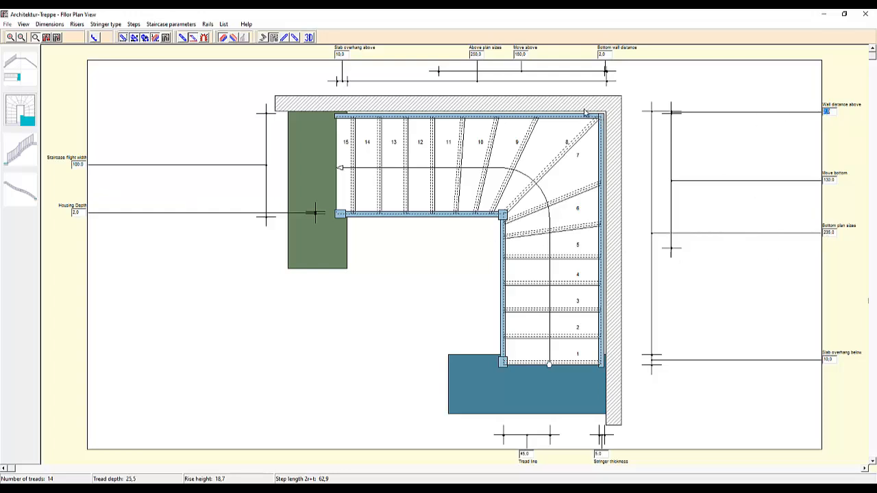
{"action": "left_click", "coordinate": [830, 232]}
{"action": "type", "text": "200"}
{"action": "key", "text": "Tab"}
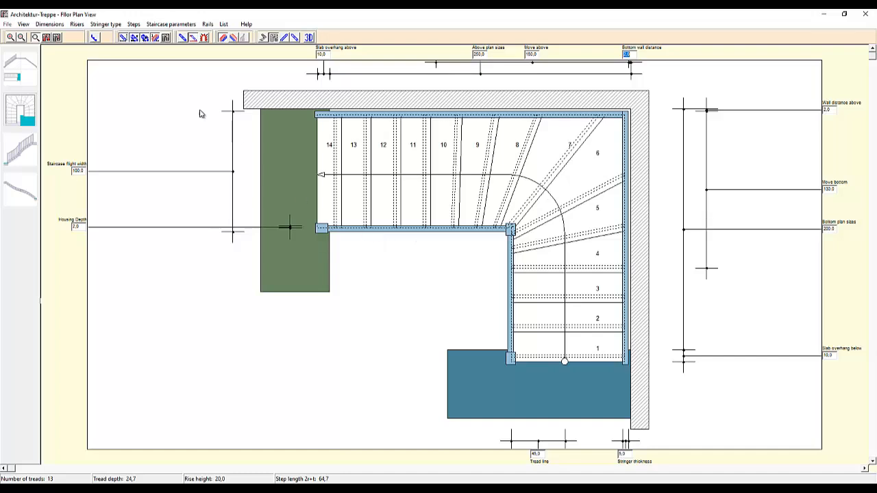
Step: Try adding one riser to the staircase, then remove it again
{"action": "left_click", "coordinate": [76, 24]}
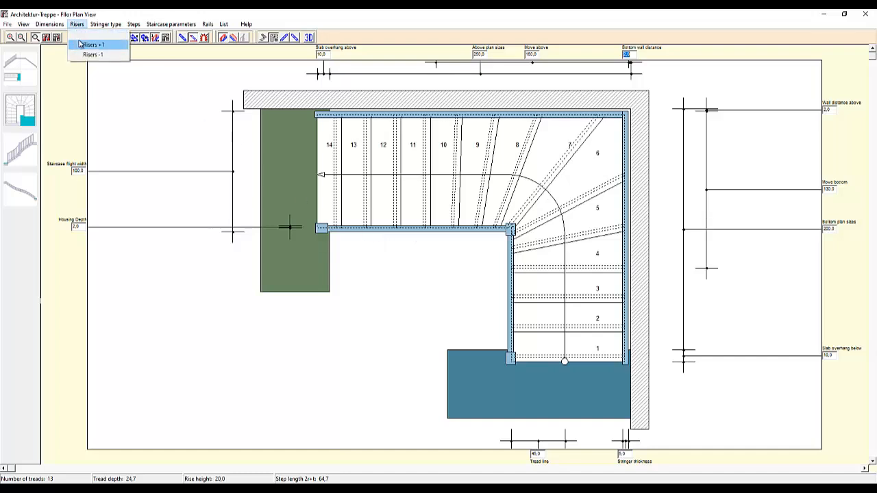
{"action": "left_click", "coordinate": [89, 44]}
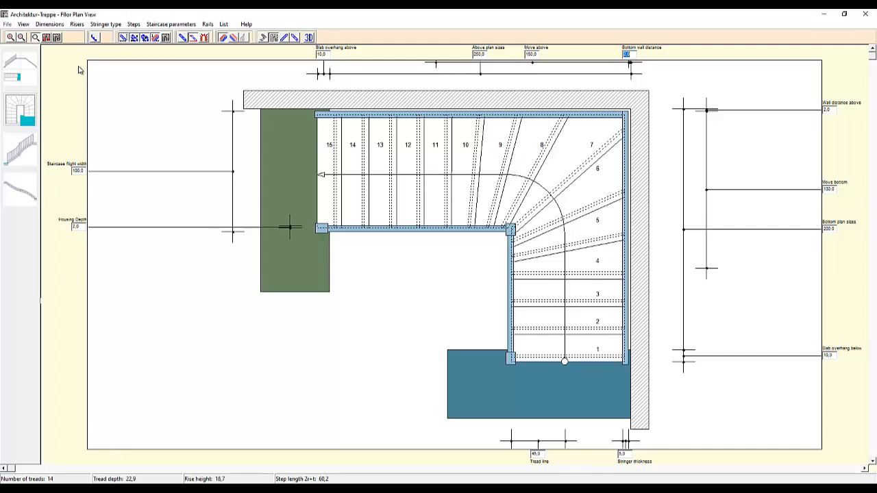
{"action": "left_click", "coordinate": [78, 25]}
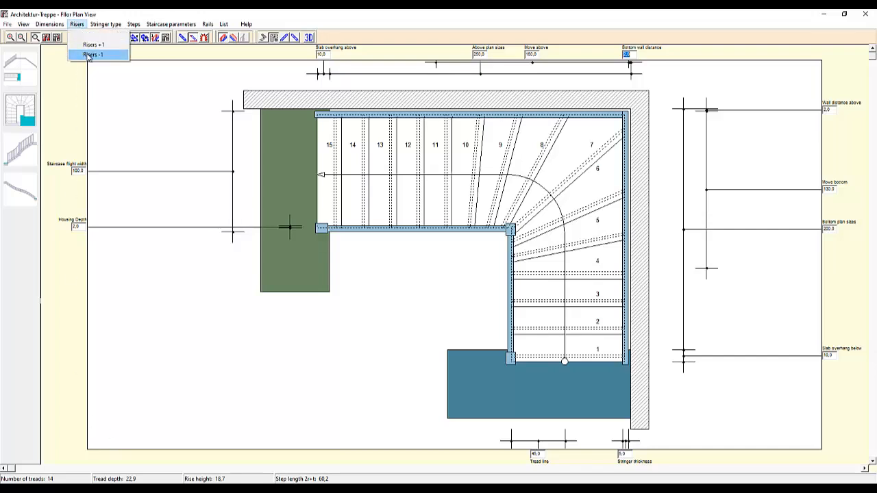
{"action": "left_click", "coordinate": [88, 54]}
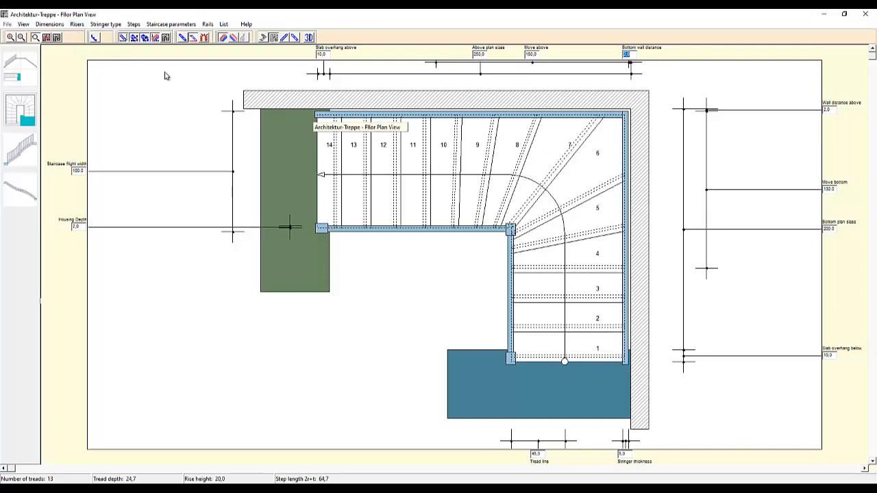
Step: Try dragging the winder's tread line handles to adjust the turning treads
{"action": "left_click", "coordinate": [46, 40]}
{"action": "left_click_drag", "start_coordinate": [567, 292], "coordinate": [567, 245]}
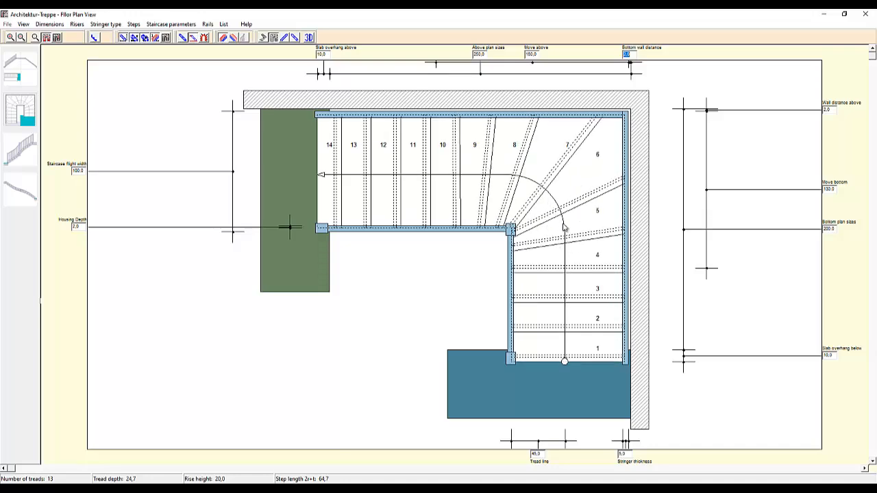
{"action": "left_click_drag", "start_coordinate": [564, 226], "coordinate": [567, 305]}
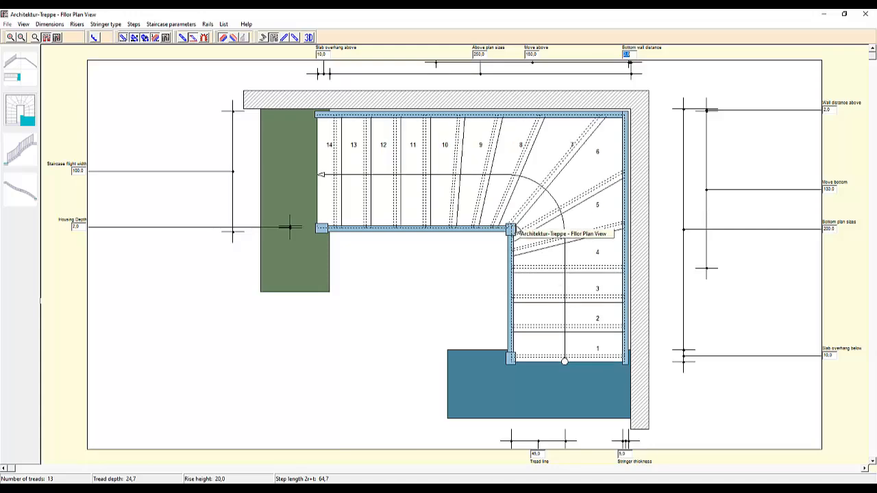
{"action": "left_click_drag", "start_coordinate": [519, 230], "coordinate": [523, 216]}
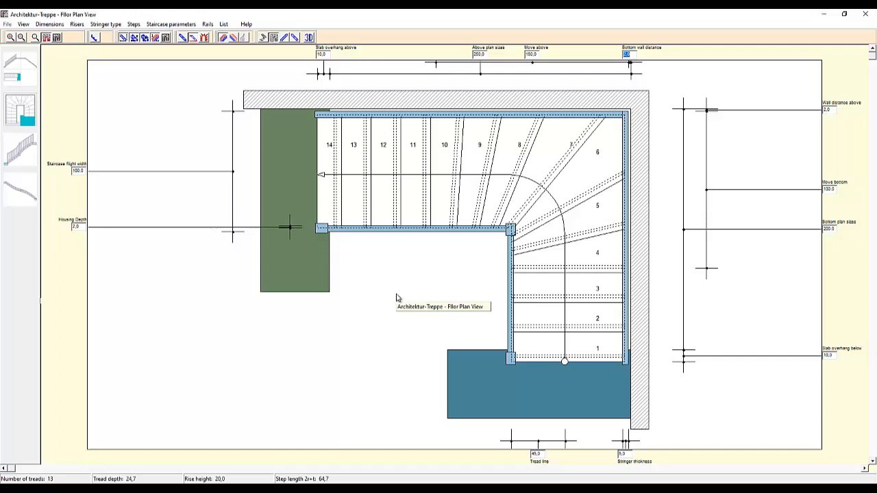
Step: Close the staircase designer and choose to create round balusters
{"action": "left_click", "coordinate": [867, 13]}
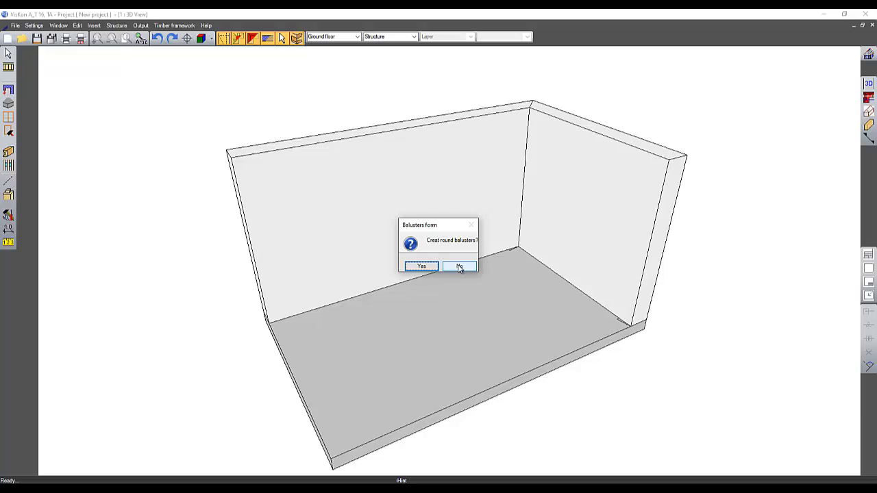
{"action": "left_click", "coordinate": [421, 267]}
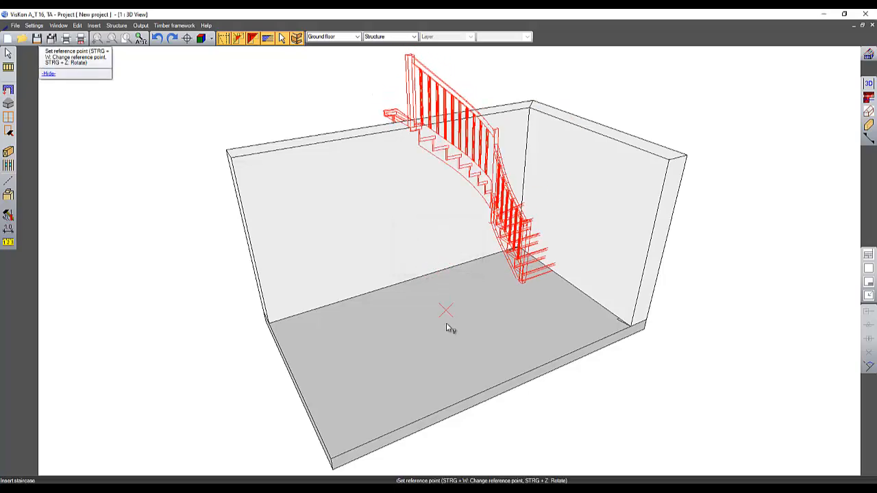
Step: Change the staircase's reference point, rotate it into position, and pick the inner corner of the walls
{"action": "middle_click_drag", "start_coordinate": [447, 350], "coordinate": [146, 111]}
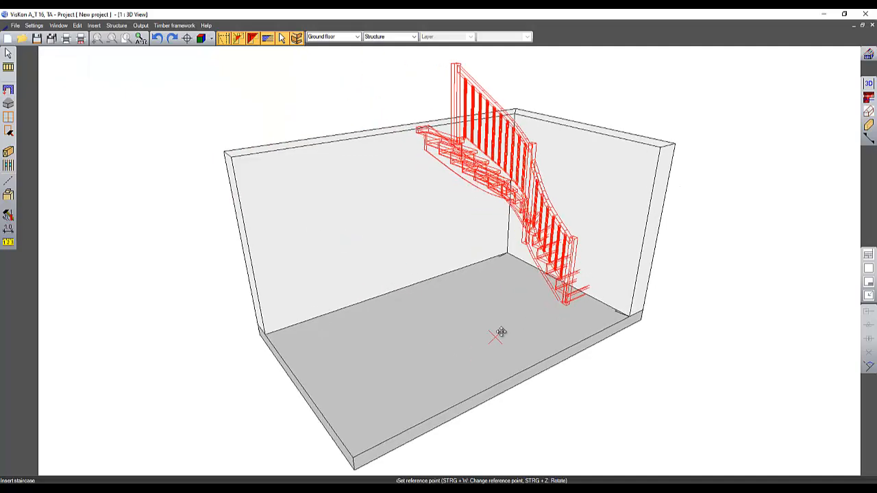
{"action": "middle_click_drag", "start_coordinate": [499, 333], "coordinate": [583, 348]}
{"action": "key", "text": "ctrl+w"}
{"action": "key", "text": "ctrl+z"}
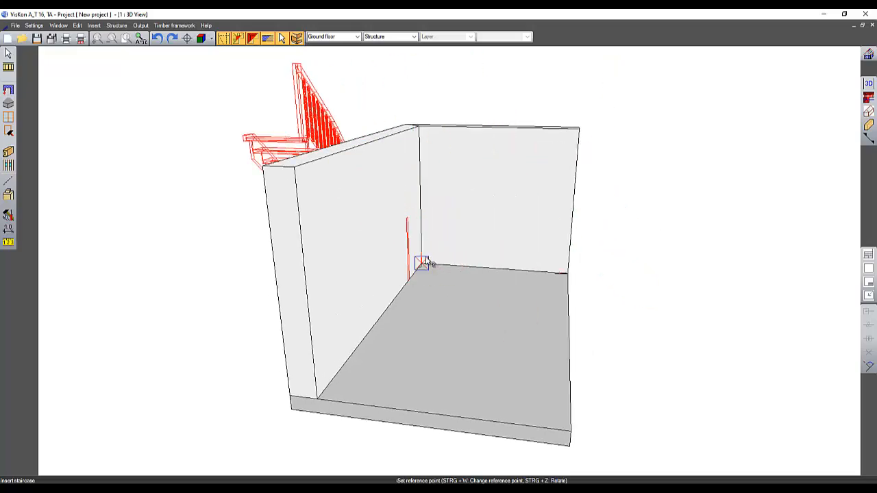
{"action": "key", "text": "ctrl+z"}
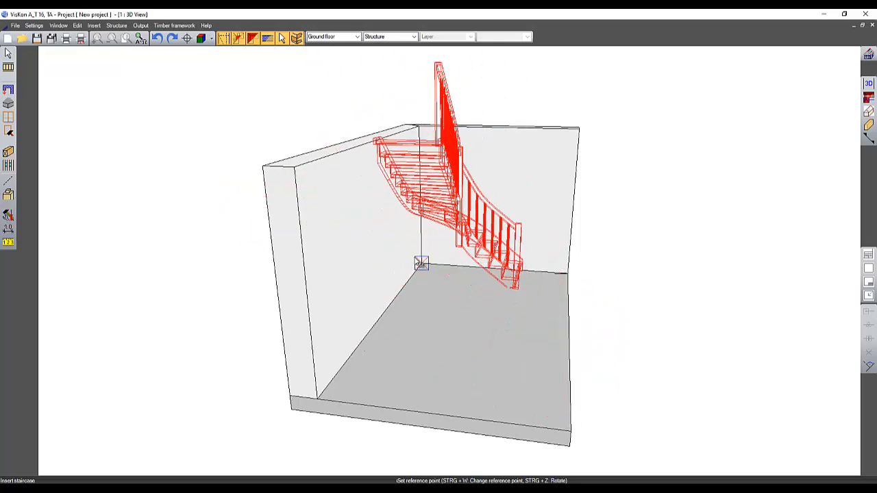
{"action": "left_click", "coordinate": [421, 264]}
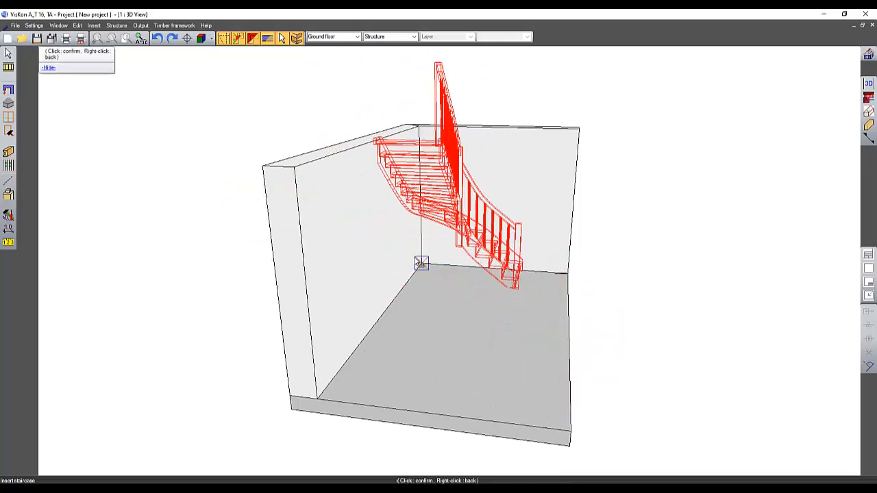
Step: Confirm the staircase's placing point at the wall corner with X, Y and Z offsets of 0
{"action": "left_click", "coordinate": [421, 264]}
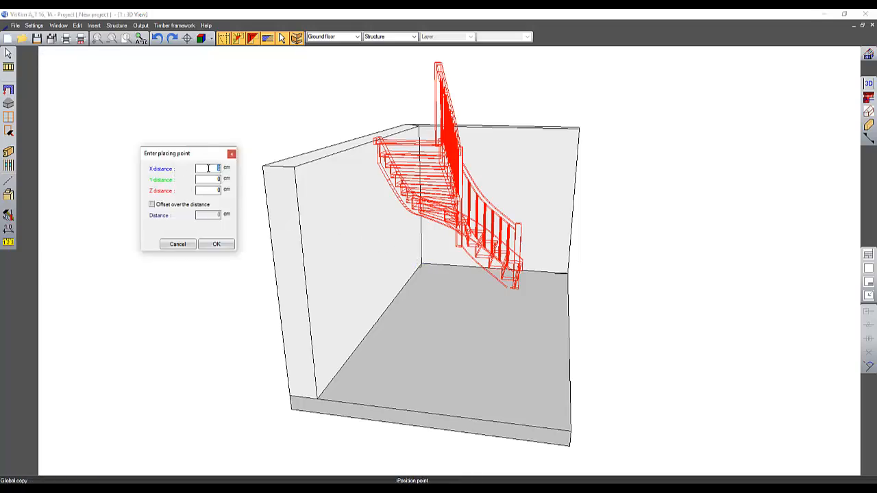
{"action": "type", "text": "100"}
{"action": "key", "text": "Tab"}
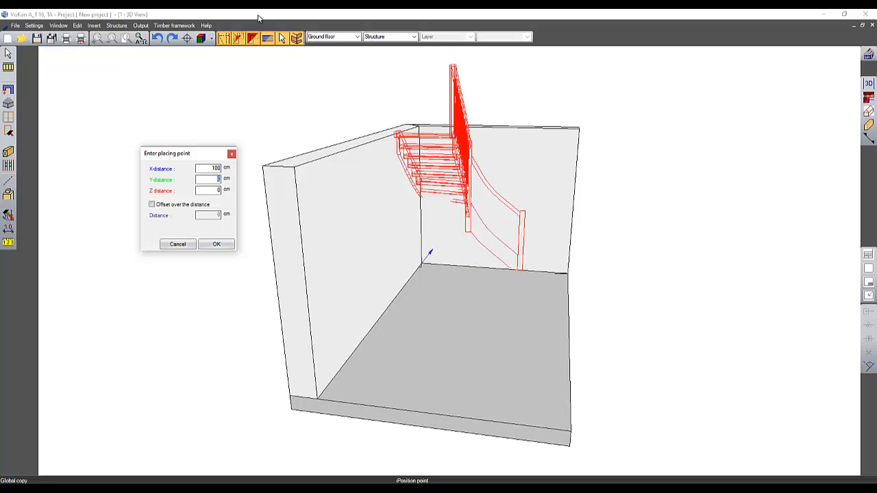
{"action": "left_click", "coordinate": [208, 168]}
{"action": "type", "text": "-"}
{"action": "key", "text": "Tab"}
{"action": "key", "text": "shift+Tab"}
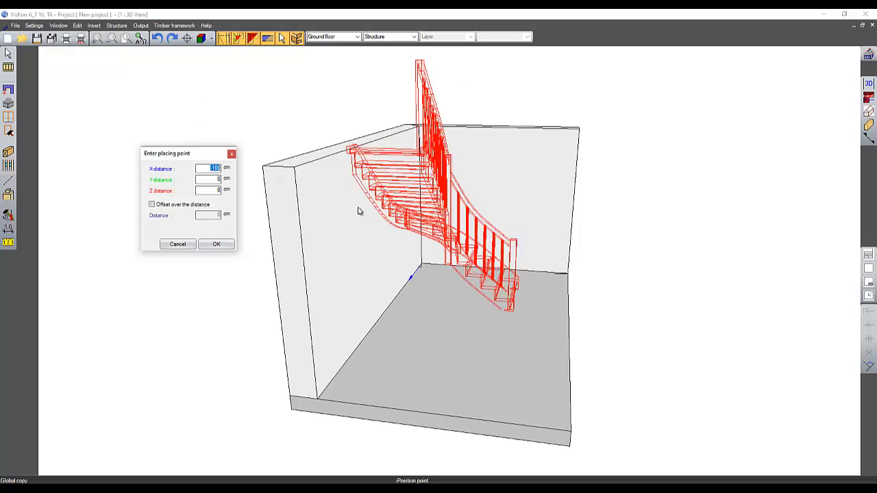
{"action": "type", "text": "0"}
{"action": "key", "text": "Tab"}
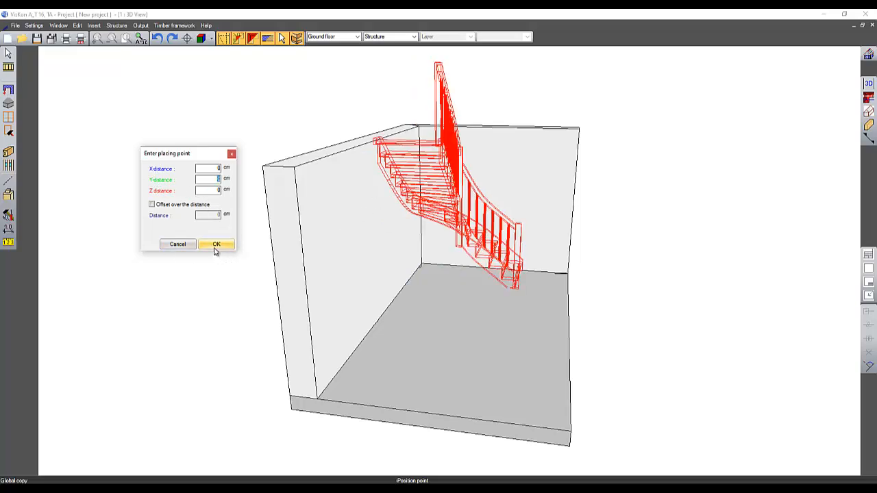
{"action": "key", "text": "Tab"}
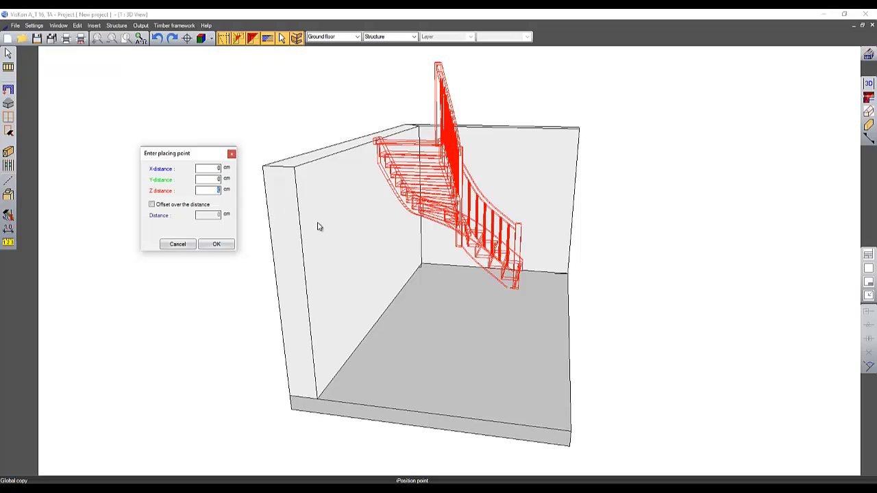
{"action": "type", "text": "50"}
{"action": "key", "text": "Tab"}
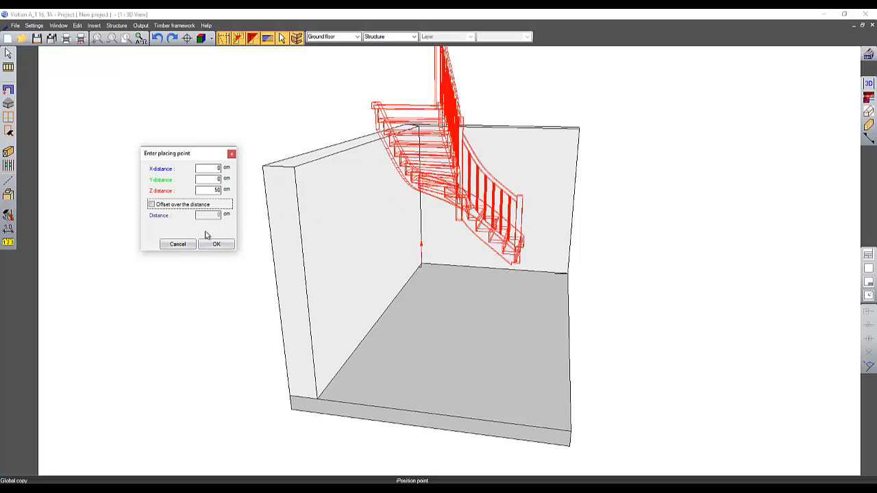
{"action": "key", "text": "shift+Tab"}
{"action": "type", "text": "0"}
{"action": "key", "text": "Tab"}
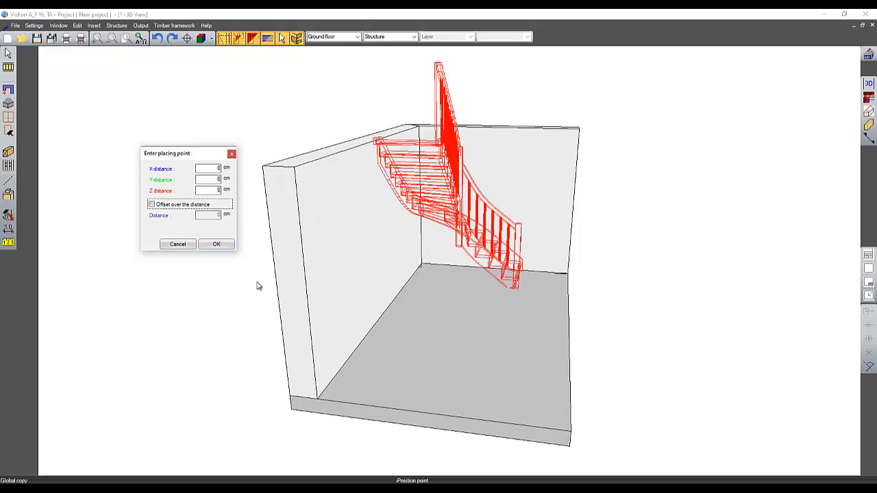
{"action": "middle_click_drag", "start_coordinate": [590, 275], "coordinate": [506, 95]}
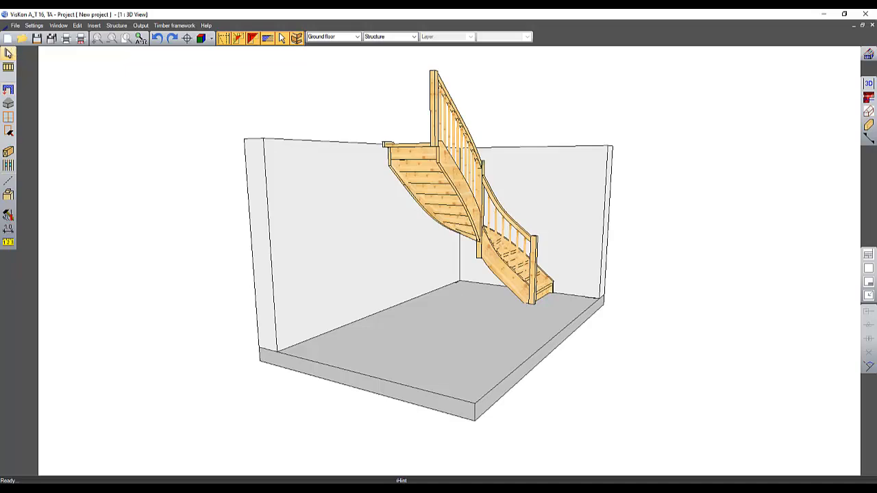
Step: Copy the raft slab globally from its lower corner to the top corner of the wall, with X, Y and Z distances of 0
{"action": "left_click", "coordinate": [9, 53]}
{"action": "left_click", "coordinate": [358, 384]}
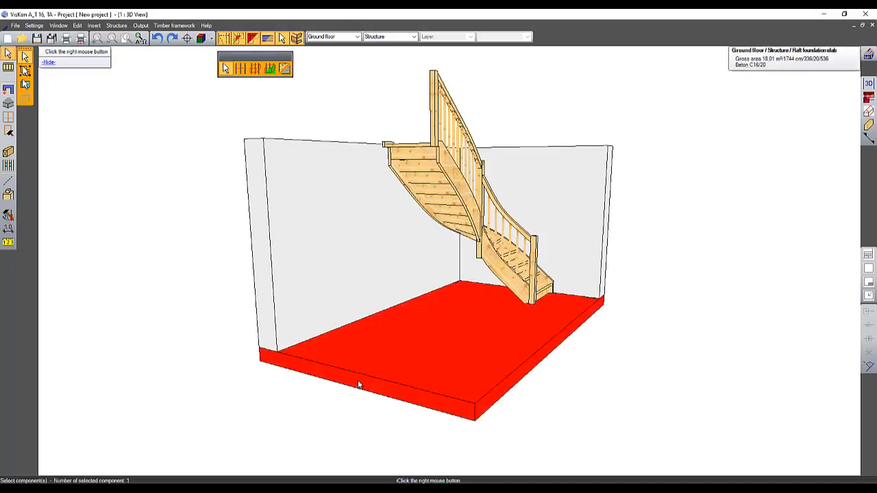
{"action": "right_click", "coordinate": [359, 384]}
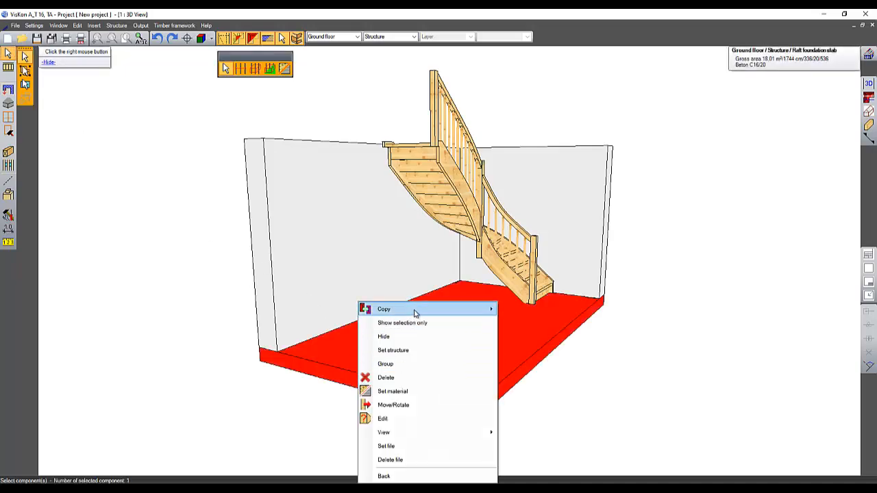
{"action": "mouse_move", "coordinate": [414, 313]}
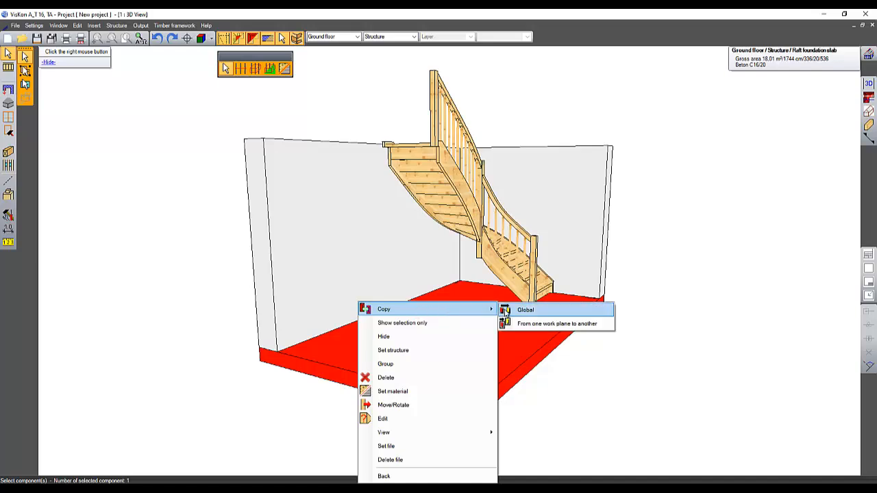
{"action": "left_click", "coordinate": [525, 309]}
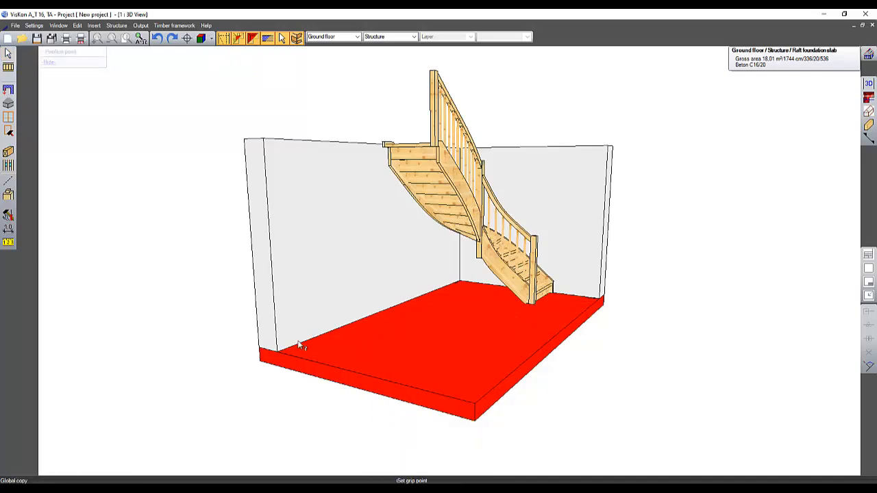
{"action": "left_click", "coordinate": [259, 348]}
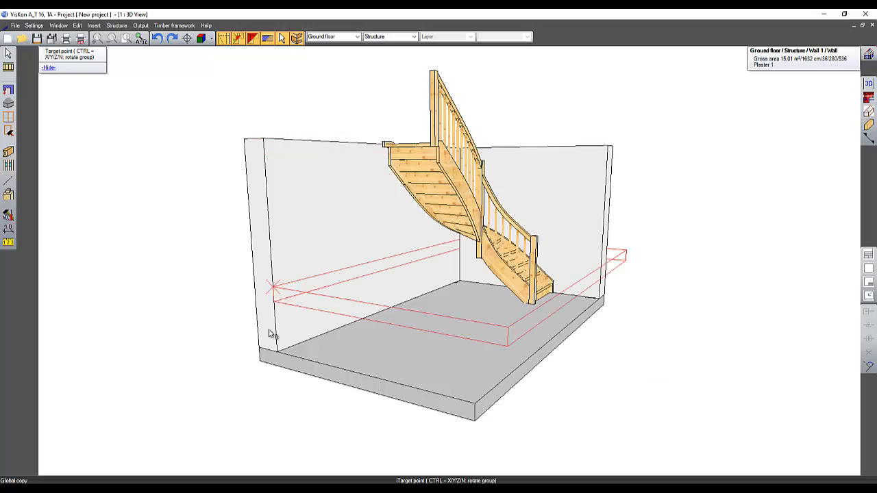
{"action": "left_click", "coordinate": [249, 144]}
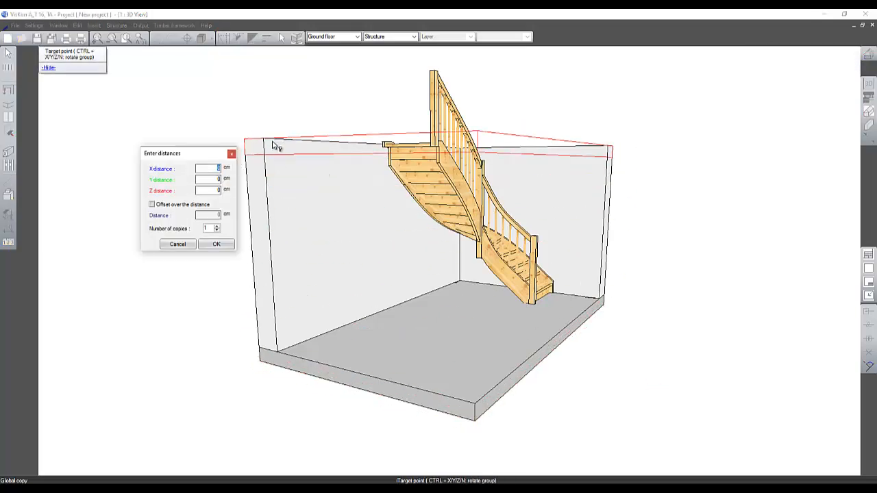
{"action": "middle_click_drag", "start_coordinate": [273, 146], "coordinate": [307, 201]}
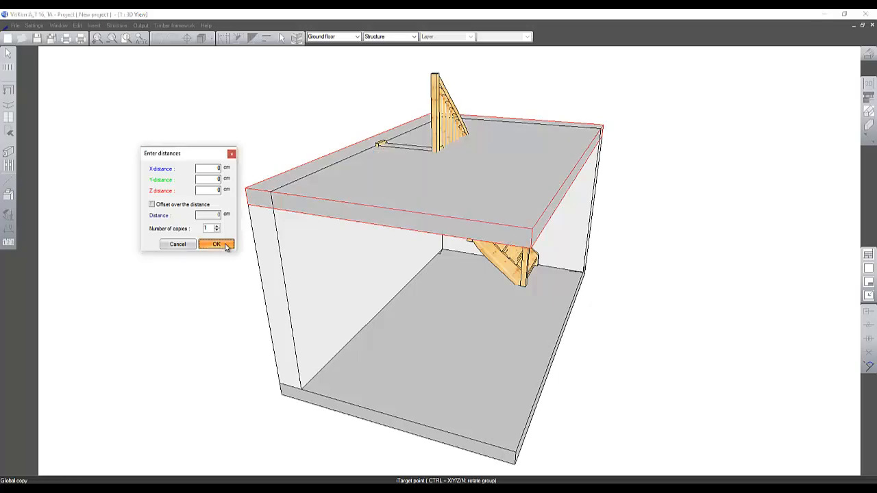
{"action": "left_click", "coordinate": [217, 244]}
Step: Create a parallel guide line on the upper slab from its edge through the staircase's landing post
{"action": "middle_click_drag", "start_coordinate": [343, 308], "coordinate": [374, 341]}
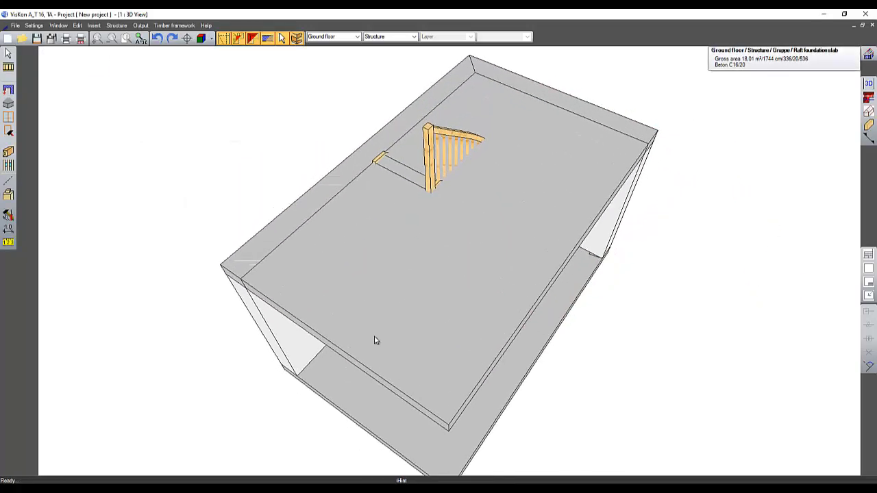
{"action": "middle_click_drag", "start_coordinate": [465, 190], "coordinate": [523, 278]}
{"action": "left_click", "coordinate": [9, 182]}
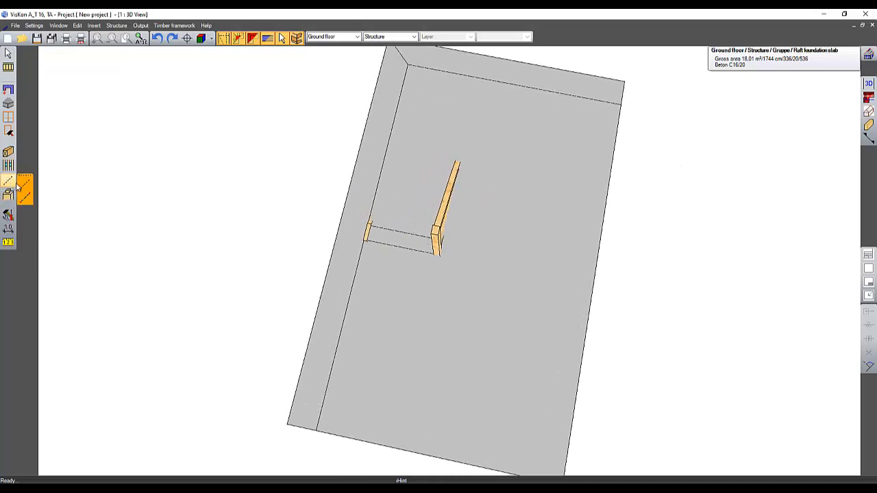
{"action": "left_click", "coordinate": [26, 185]}
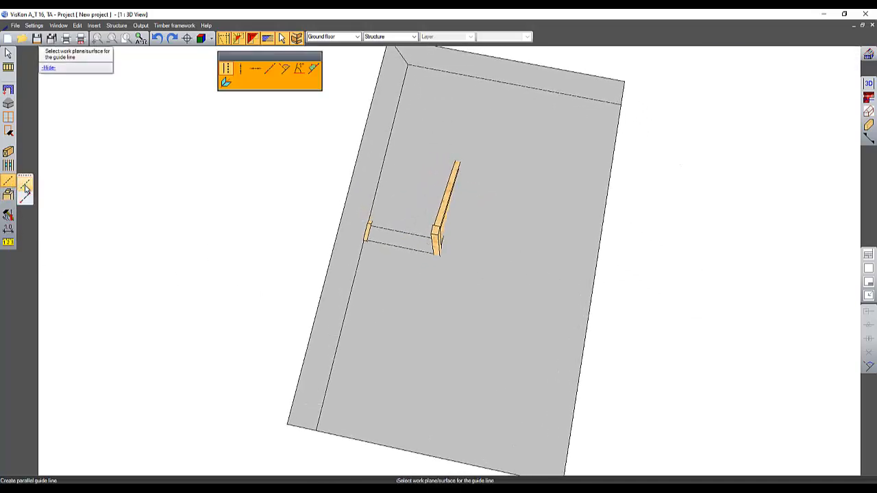
{"action": "left_click", "coordinate": [367, 207]}
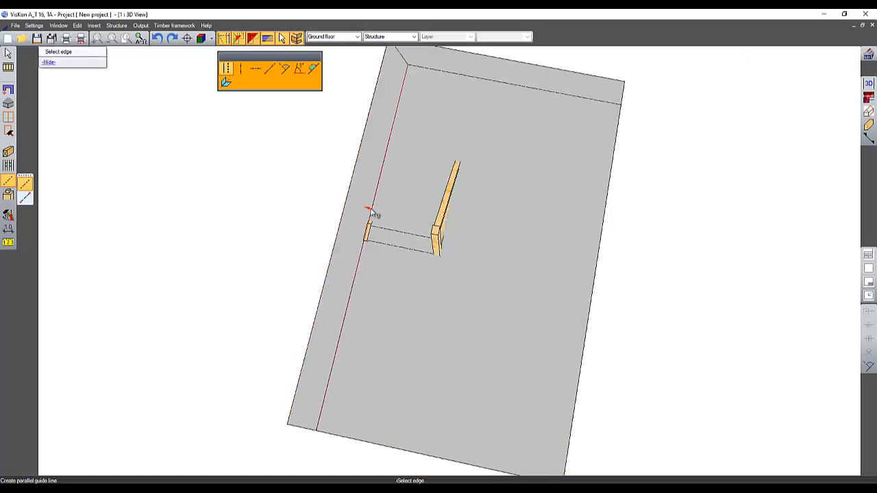
{"action": "left_click", "coordinate": [371, 213]}
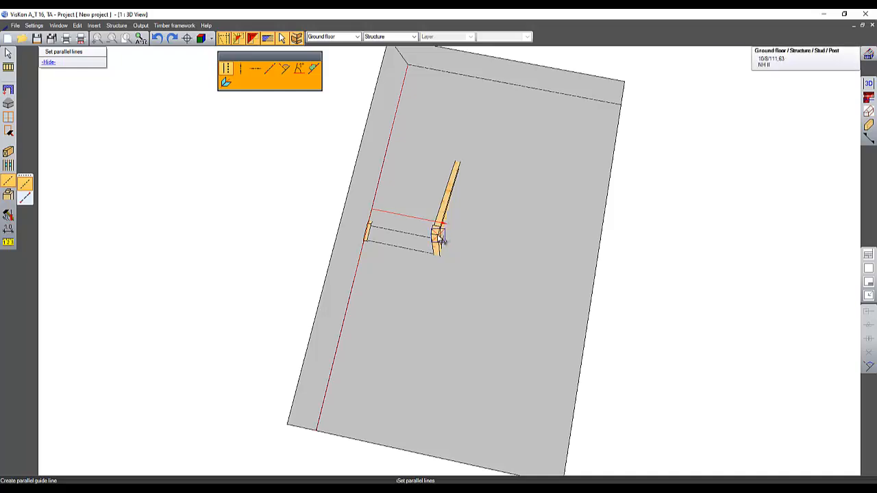
{"action": "left_click", "coordinate": [440, 237]}
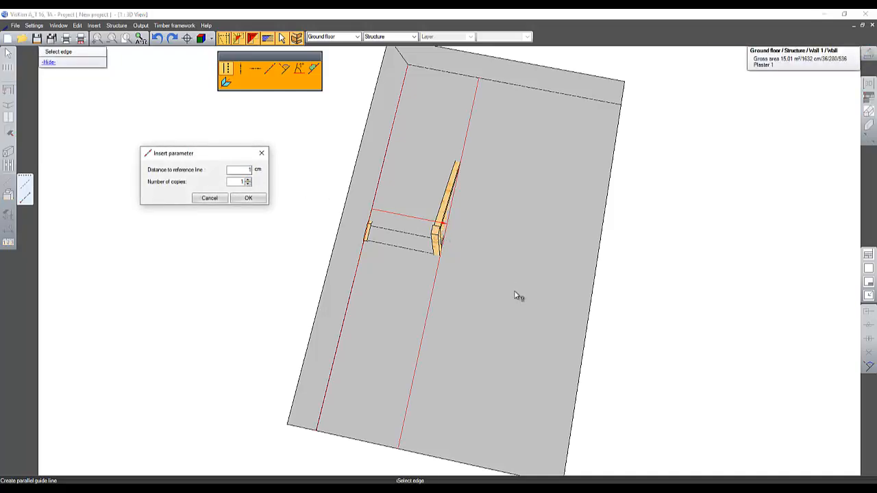
{"action": "key", "text": "Return"}
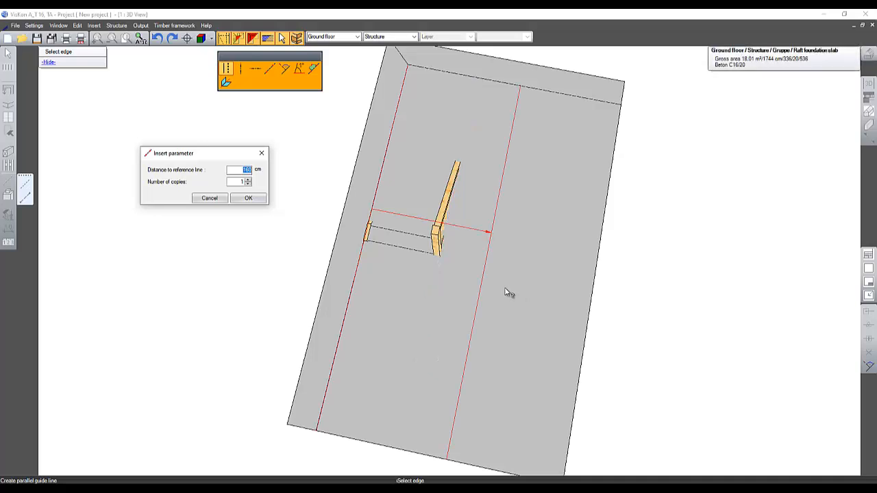
{"action": "left_click", "coordinate": [259, 198]}
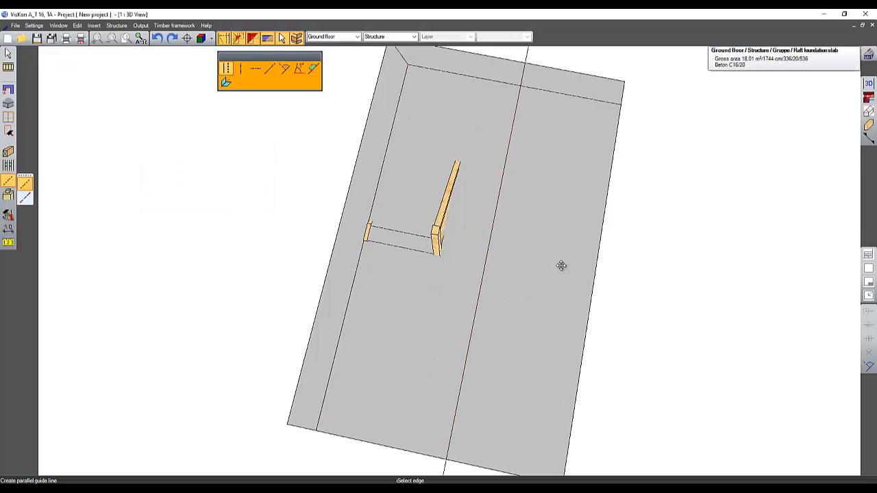
Step: Cut a rectangular opening named Opening in the upper slab from the stair's landing corner to the guide line
{"action": "middle_click_drag", "start_coordinate": [562, 266], "coordinate": [577, 252]}
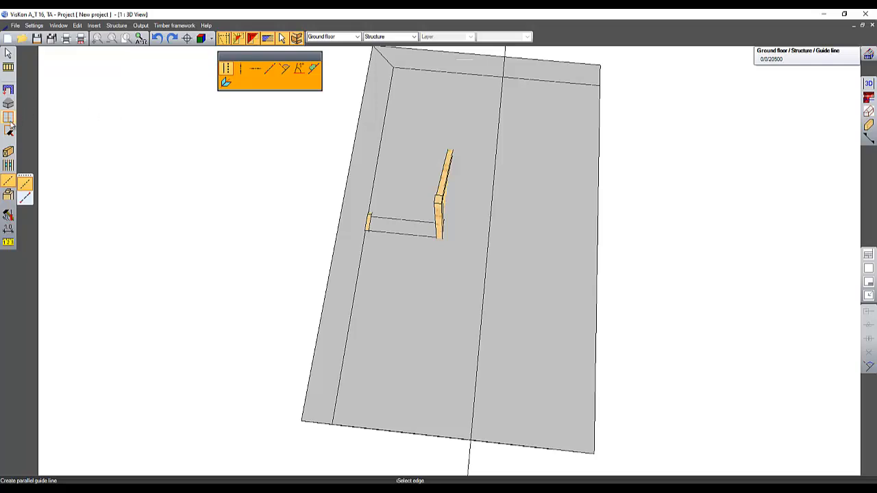
{"action": "left_click", "coordinate": [9, 130]}
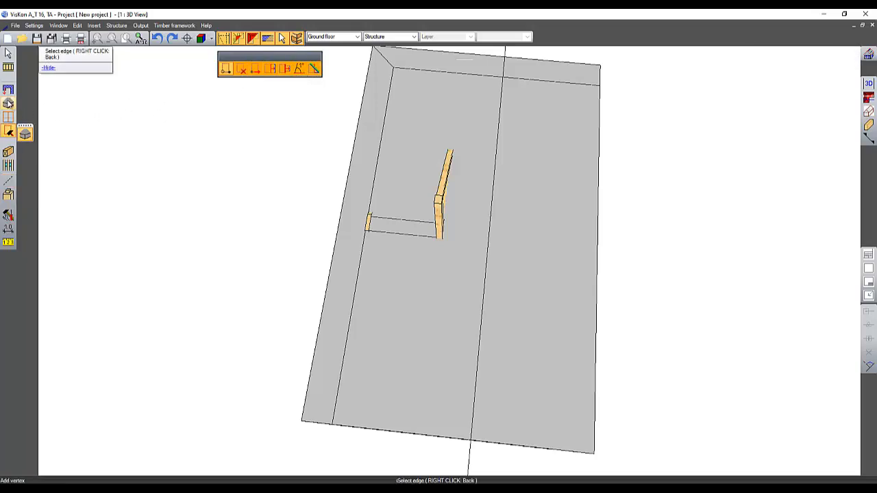
{"action": "left_click", "coordinate": [8, 103]}
{"action": "left_click", "coordinate": [24, 120]}
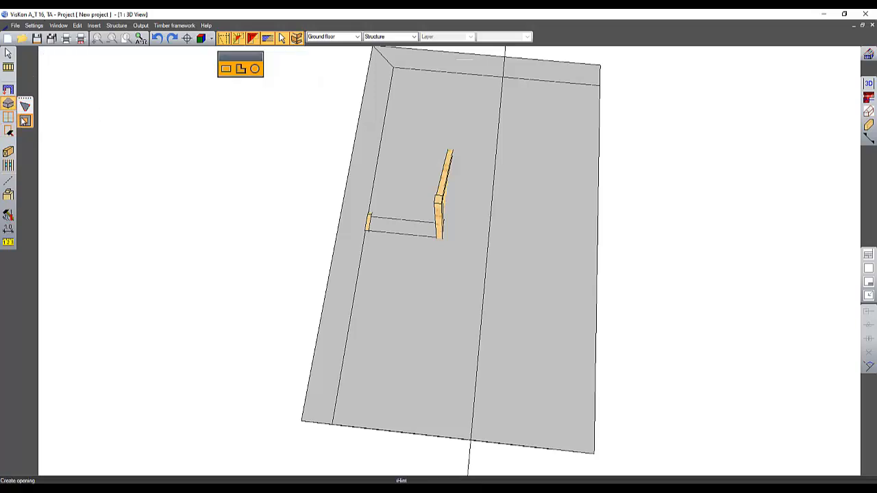
{"action": "left_click", "coordinate": [404, 170]}
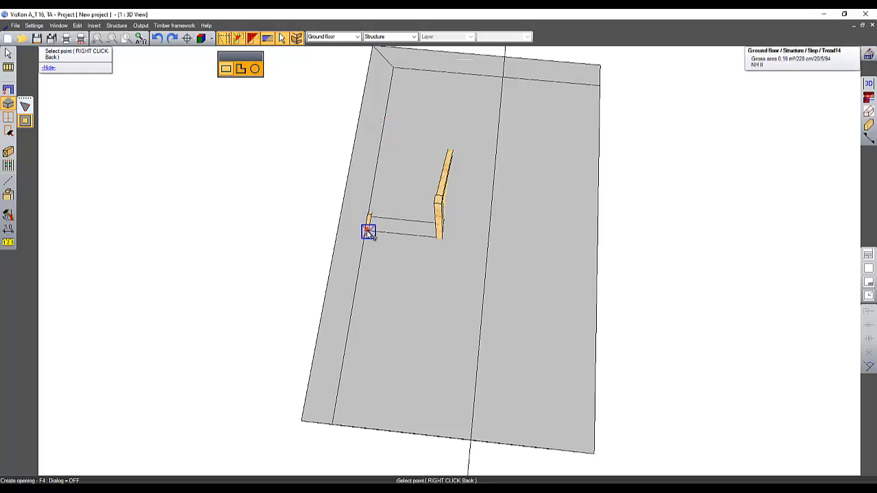
{"action": "left_click", "coordinate": [365, 229]}
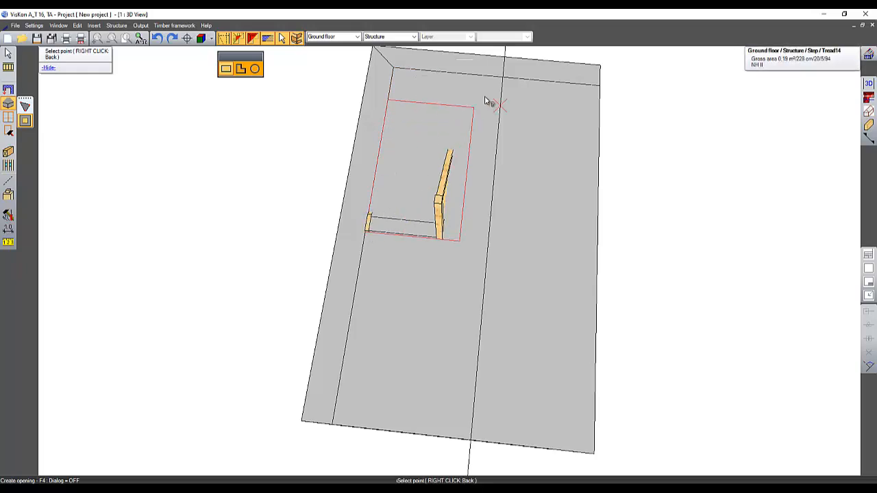
{"action": "left_click", "coordinate": [502, 77]}
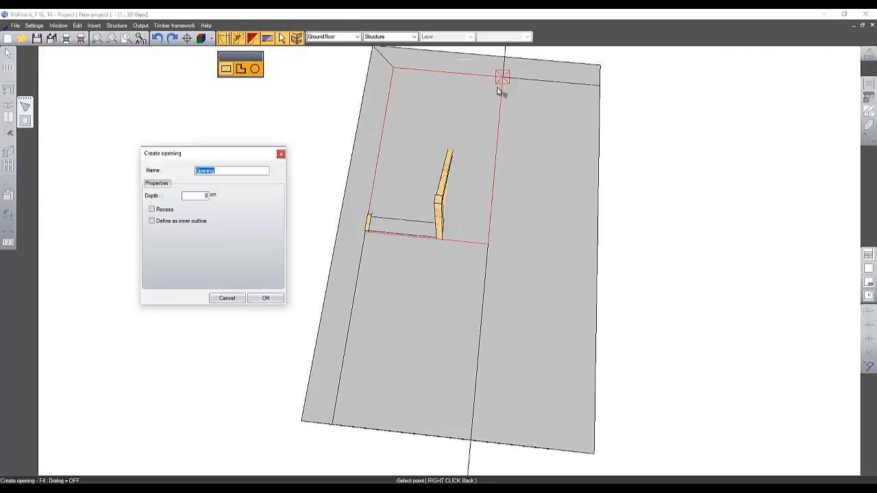
{"action": "left_click", "coordinate": [280, 298]}
{"action": "right_click", "coordinate": [595, 265]}
{"action": "middle_click_drag", "start_coordinate": [595, 264], "coordinate": [525, 181]}
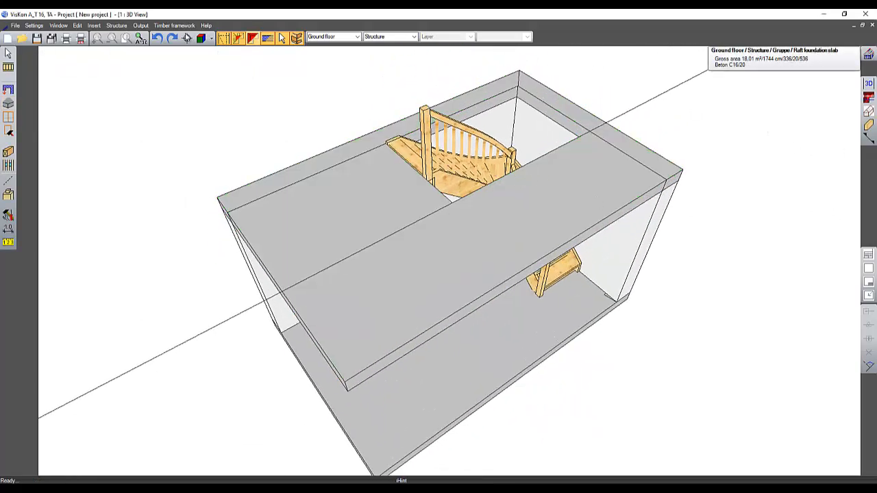
Step: Create a 2D top view at scale 1:30, then switch back to the 3D view window
{"action": "left_click", "coordinate": [868, 98]}
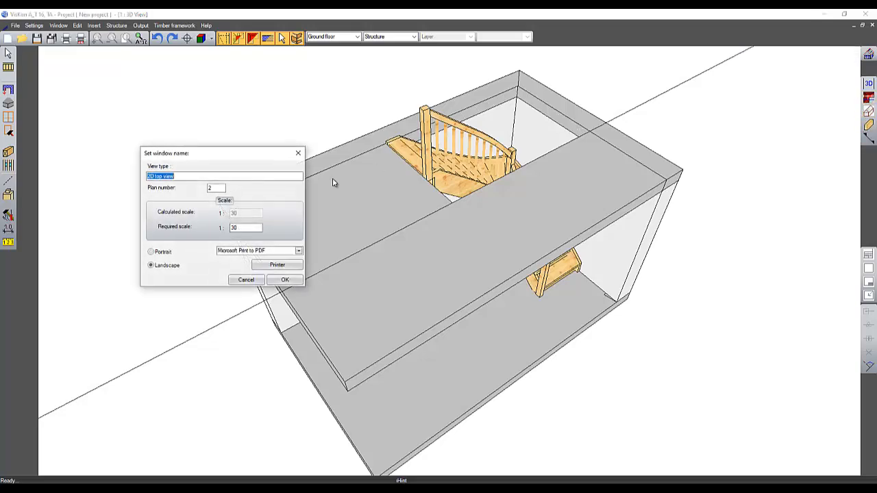
{"action": "left_click", "coordinate": [285, 280]}
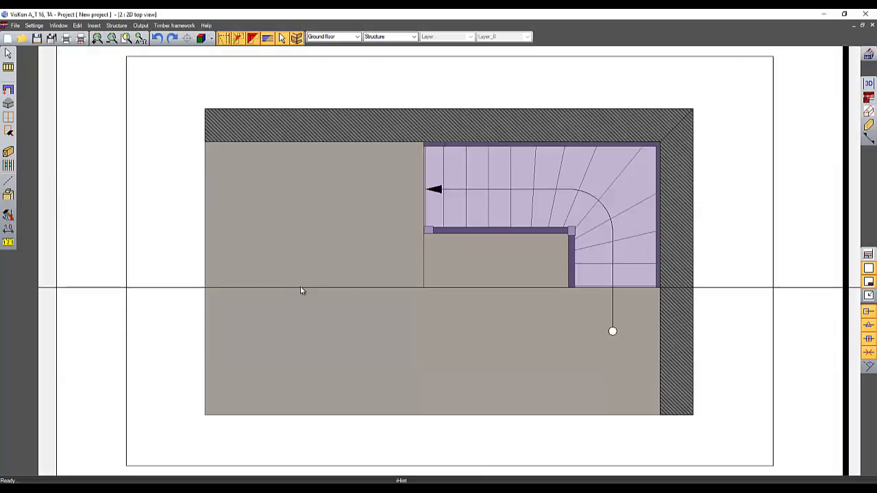
{"action": "left_click", "coordinate": [58, 26]}
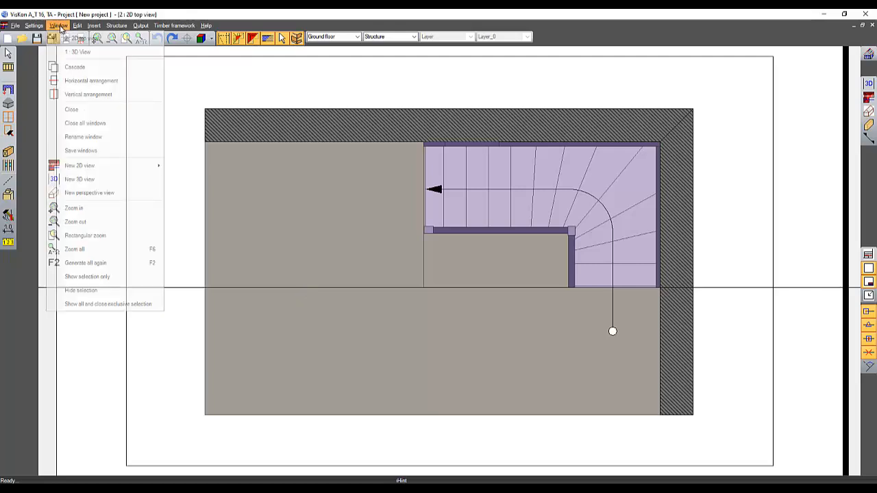
{"action": "left_click", "coordinate": [71, 52]}
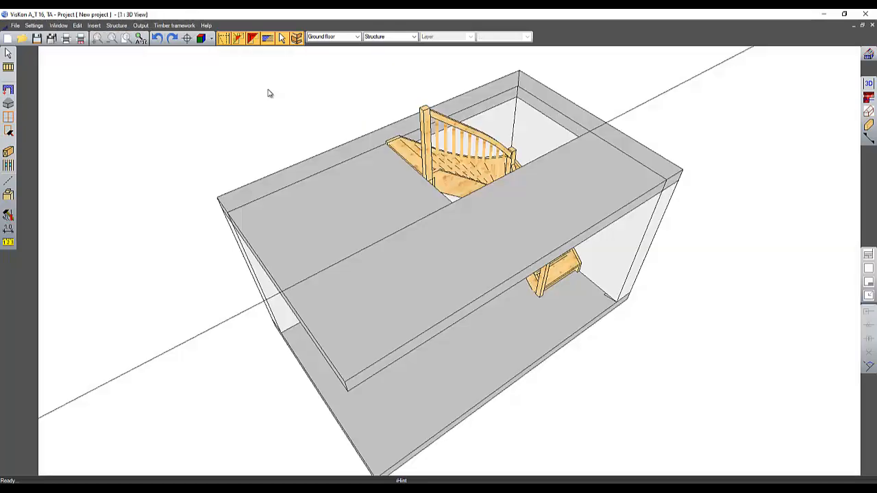
Step: Create a new perspective view adopting the view directions from the current 3D view
{"action": "left_click", "coordinate": [868, 111]}
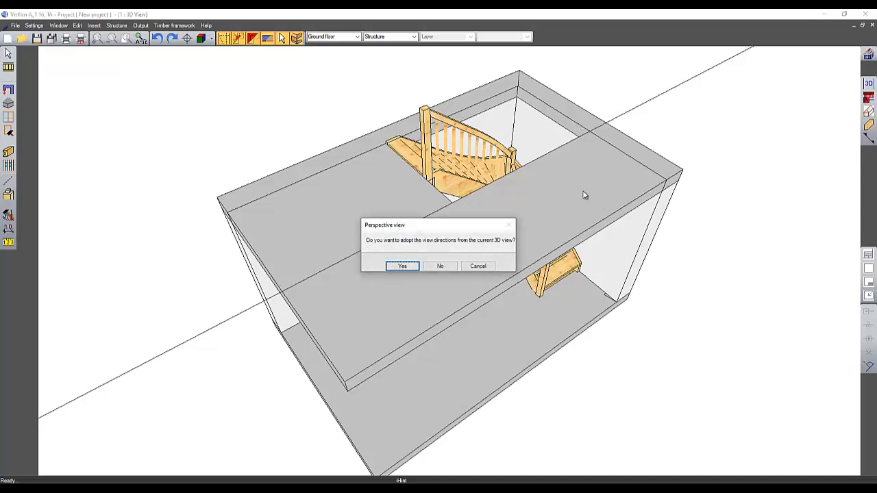
{"action": "left_click", "coordinate": [402, 266]}
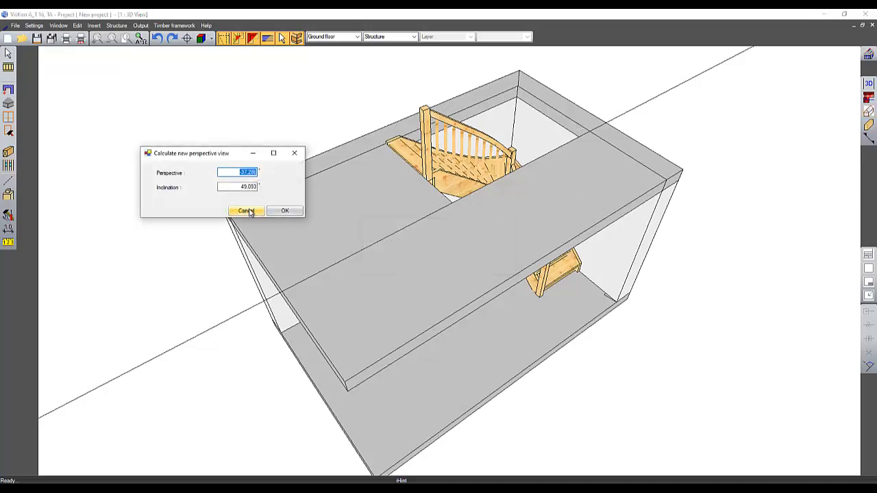
{"action": "left_click", "coordinate": [287, 211]}
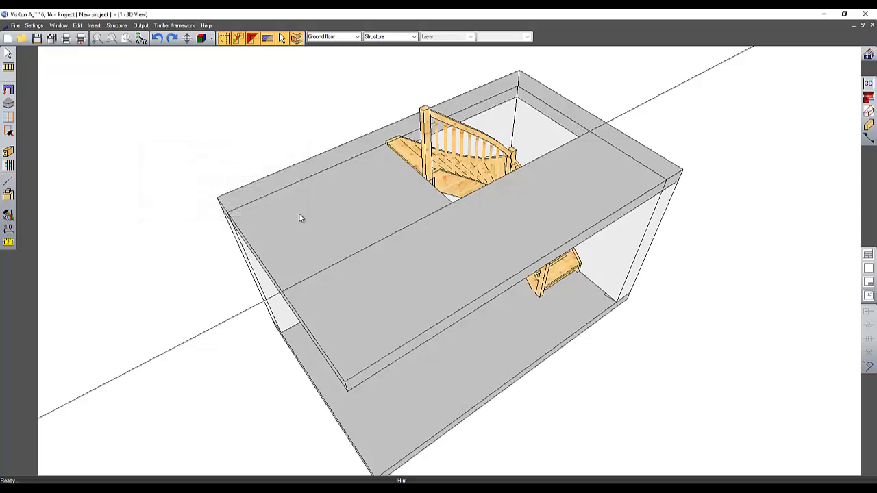
{"action": "left_click", "coordinate": [284, 279]}
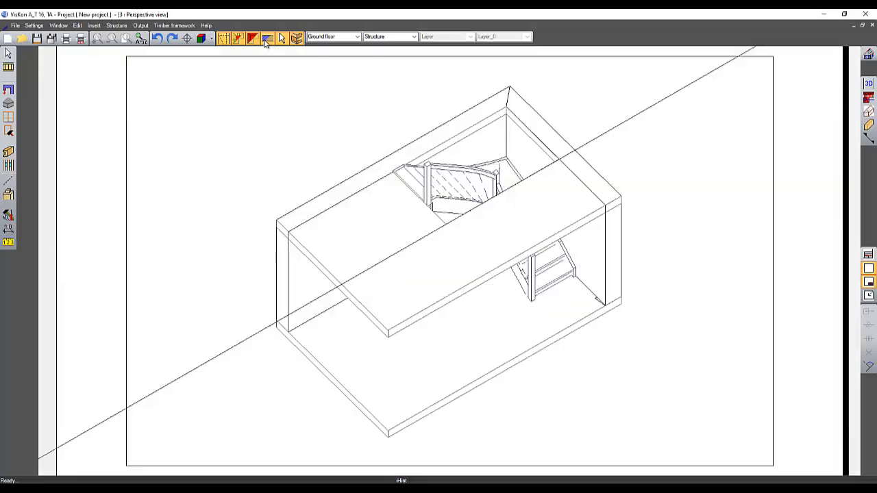
Step: Hide the guide lines in the perspective view
{"action": "left_click", "coordinate": [267, 39]}
{"action": "left_click", "coordinate": [266, 39]}
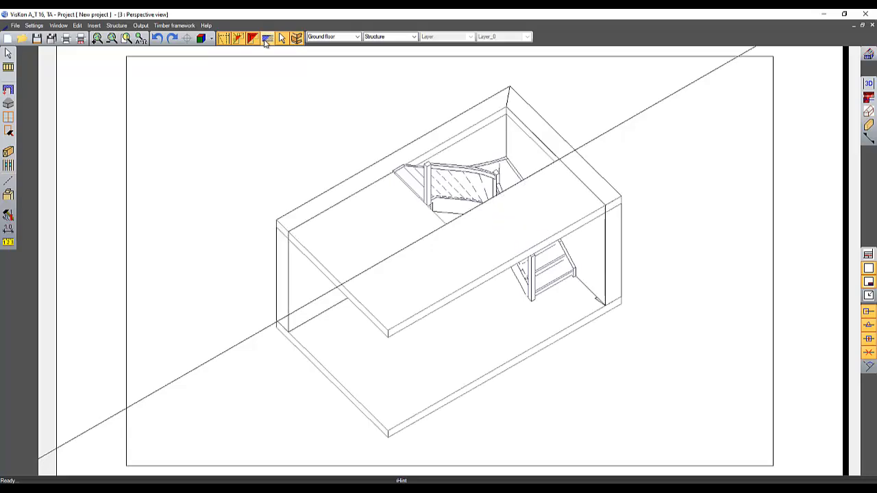
{"action": "left_click", "coordinate": [8, 53]}
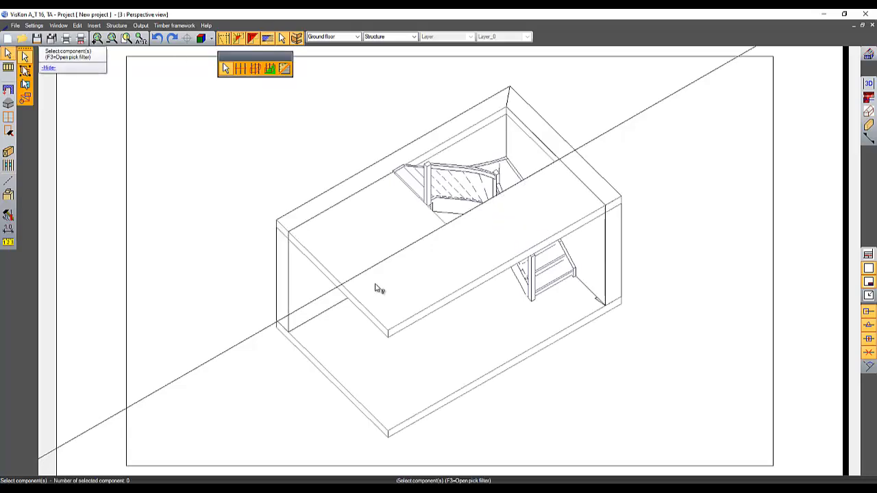
{"action": "left_click", "coordinate": [213, 40]}
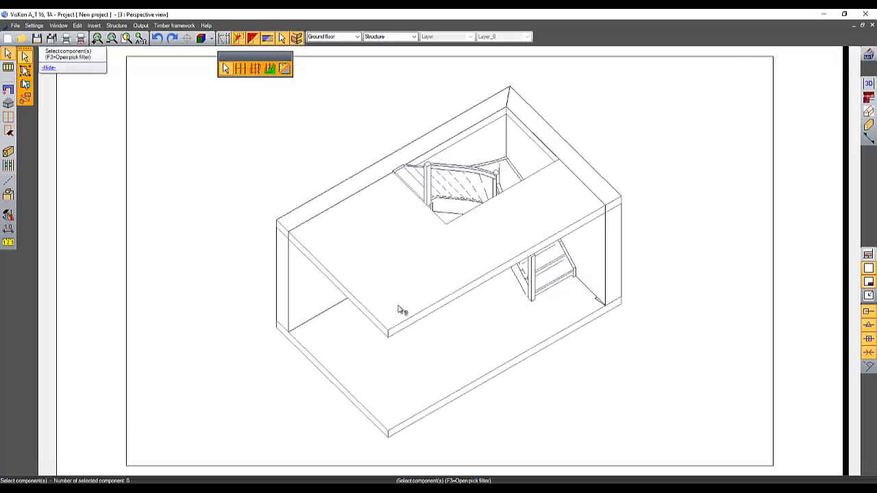
Step: Select the upper slab and hide it in the perspective view
{"action": "left_click", "coordinate": [388, 329]}
{"action": "right_click", "coordinate": [389, 331]}
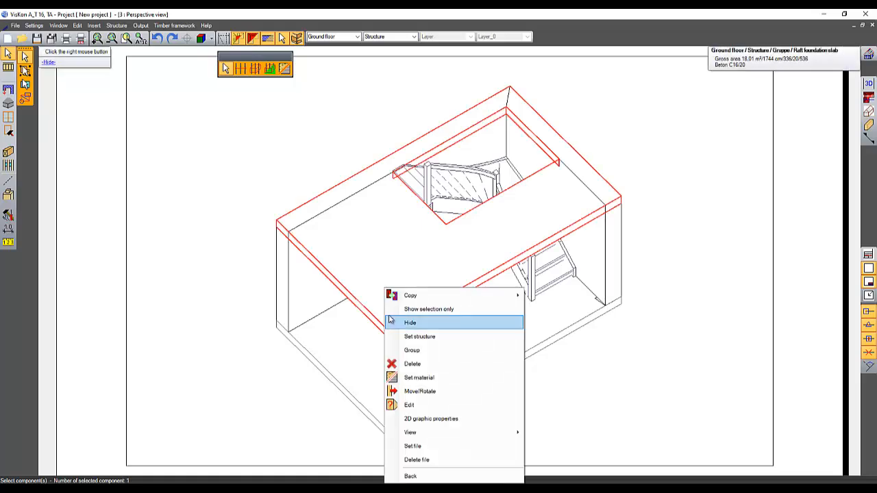
{"action": "left_click", "coordinate": [408, 324]}
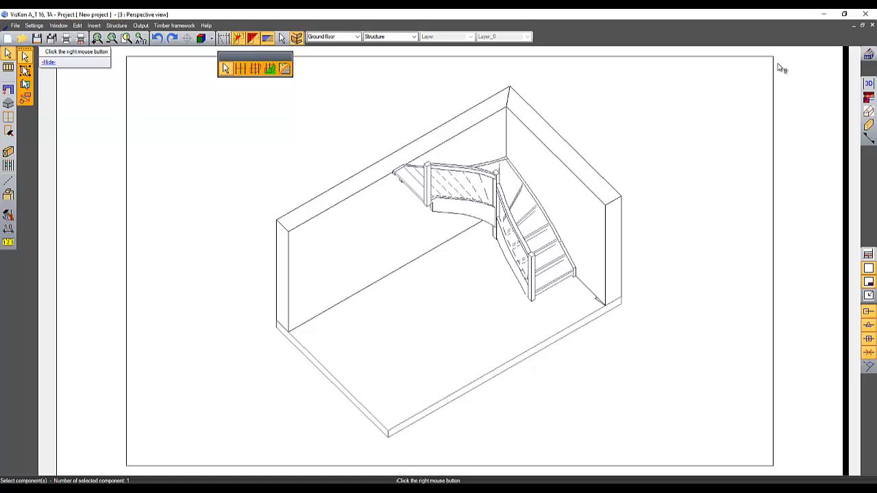
Step: Return to the 3D view and create parallel cross section A-A through the stair along the slab edge, at scale 1:35
{"action": "left_click", "coordinate": [58, 25]}
{"action": "left_click", "coordinate": [69, 50]}
{"action": "left_click", "coordinate": [869, 139]}
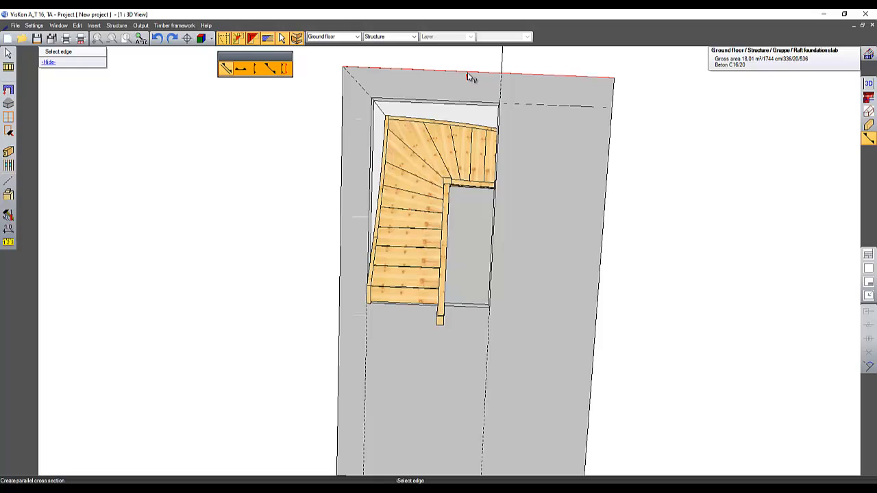
{"action": "left_click", "coordinate": [470, 76]}
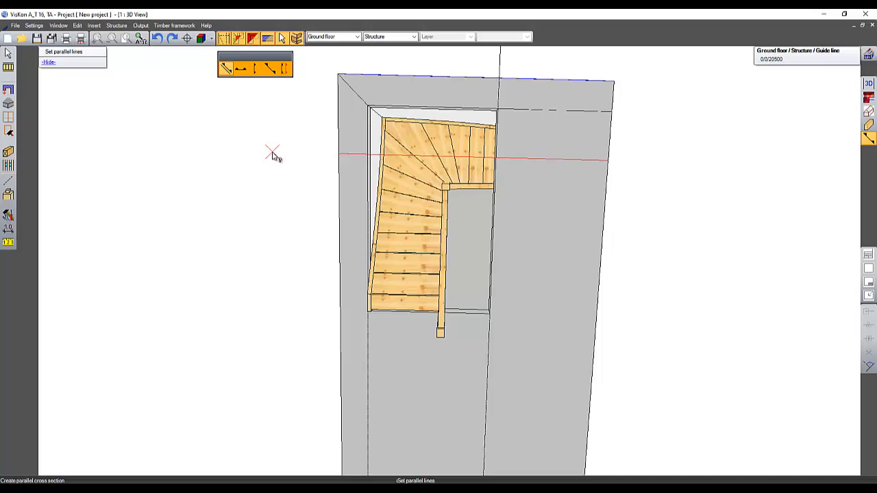
{"action": "left_click", "coordinate": [263, 154]}
{"action": "left_click", "coordinate": [226, 151]}
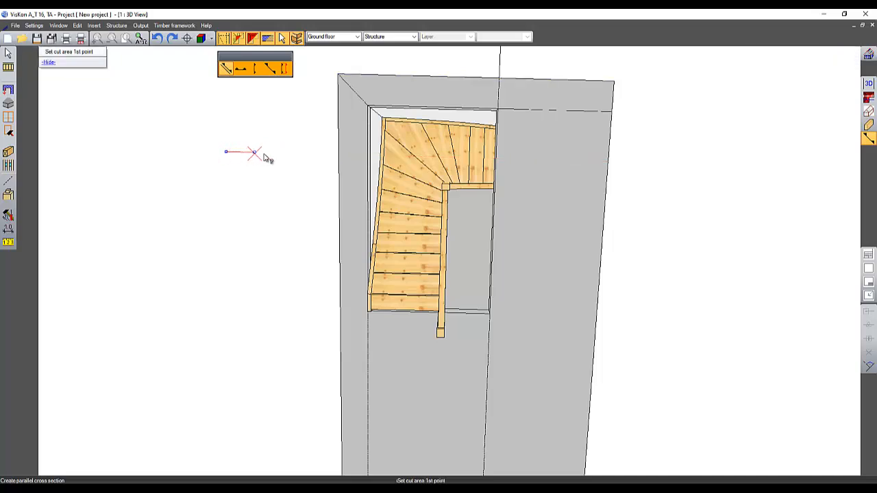
{"action": "left_click", "coordinate": [730, 162]}
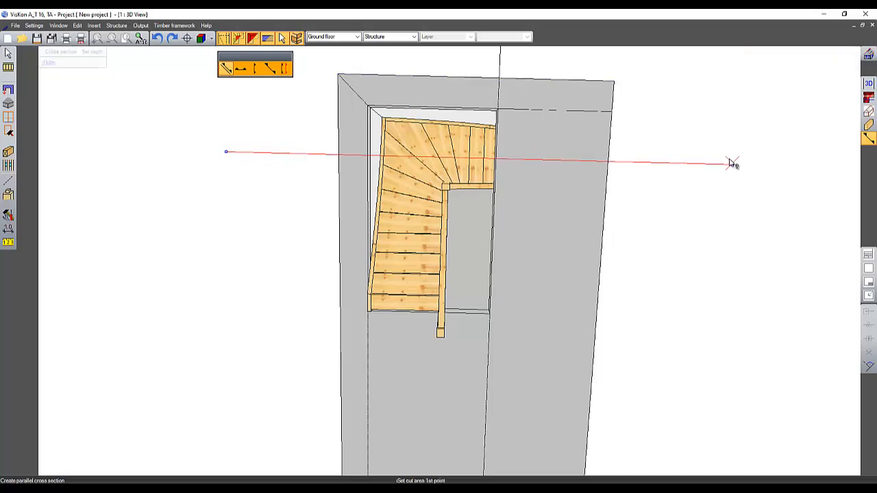
{"action": "left_click", "coordinate": [691, 75]}
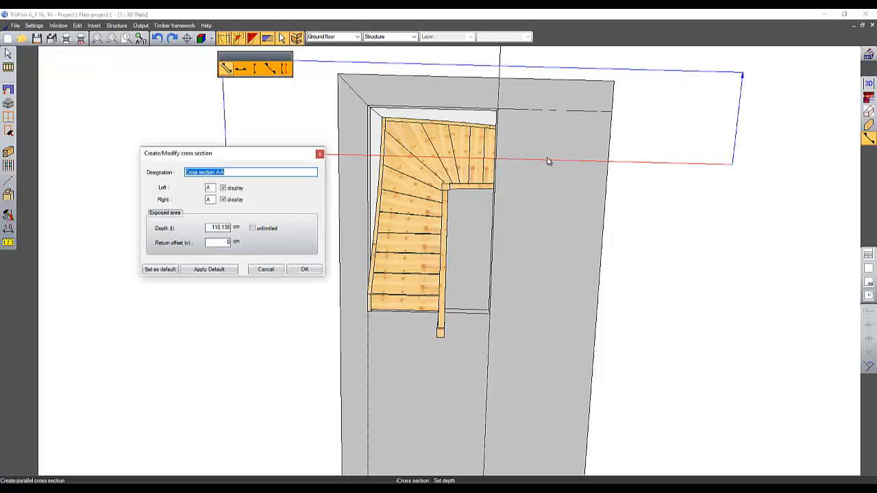
{"action": "left_click", "coordinate": [304, 269]}
{"action": "left_click", "coordinate": [298, 281]}
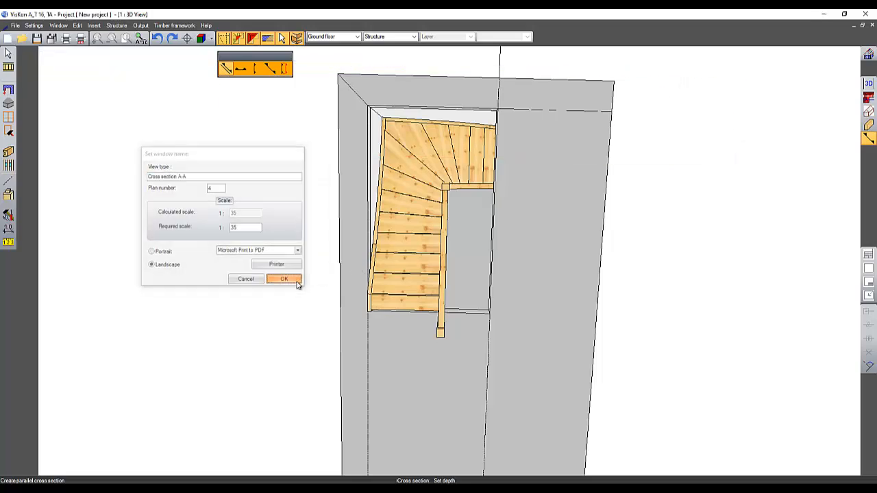
Step: Add a vertical dimension chain in the cross section from the upper slab's underside down to the stair treads
{"action": "scroll", "coordinate": [529, 363], "scroll_direction": "up", "scroll_amount": 1}
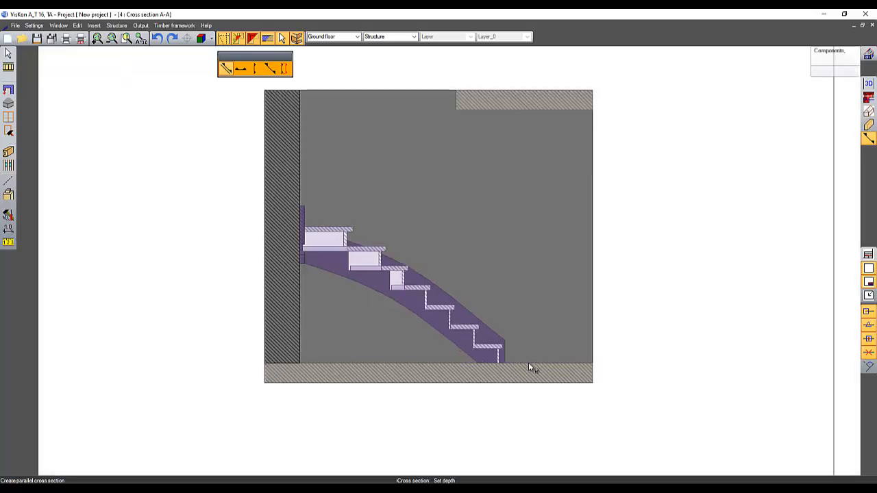
{"action": "middle_click_drag", "start_coordinate": [550, 316], "coordinate": [521, 366]}
{"action": "scroll", "coordinate": [521, 356], "scroll_direction": "up", "scroll_amount": 1}
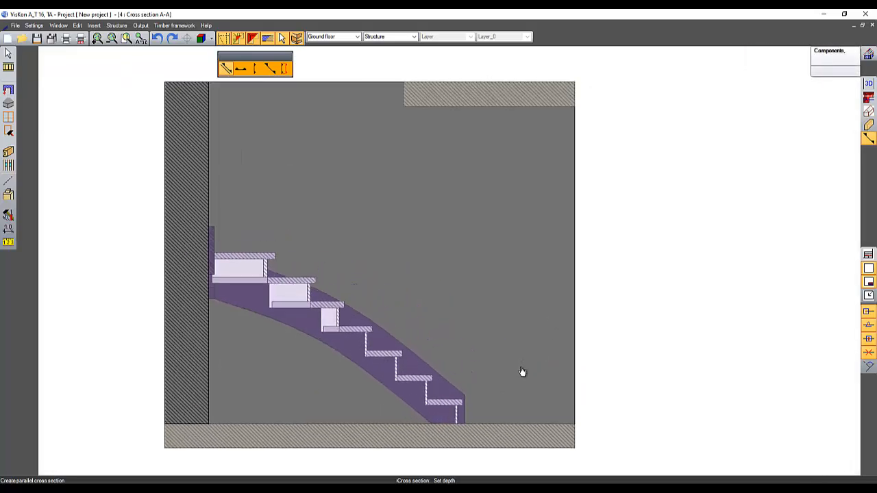
{"action": "left_click", "coordinate": [8, 227]}
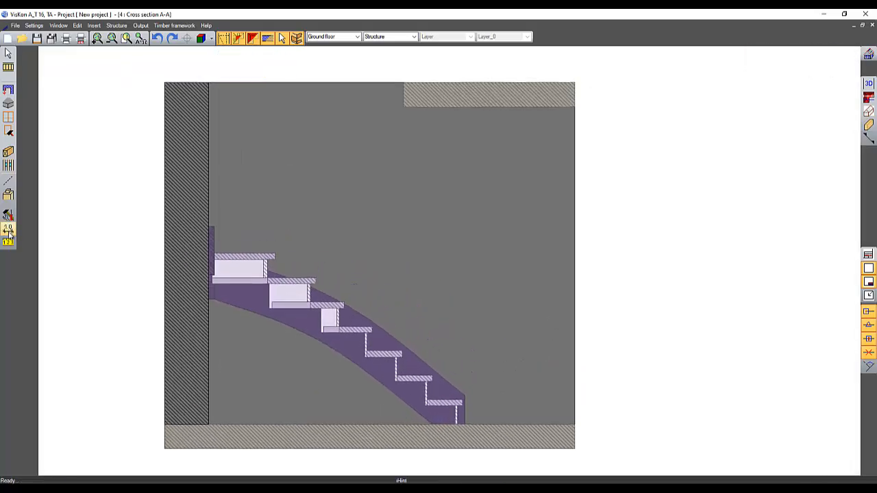
{"action": "left_click", "coordinate": [9, 233]}
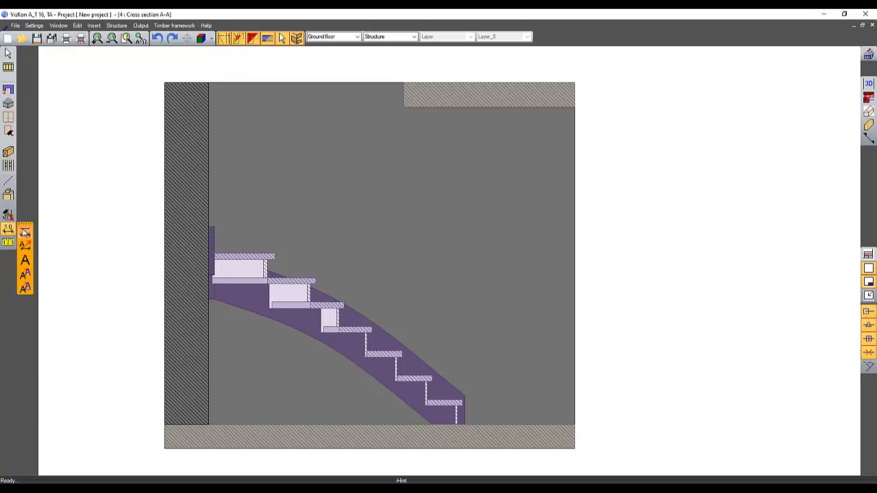
{"action": "left_click", "coordinate": [25, 233]}
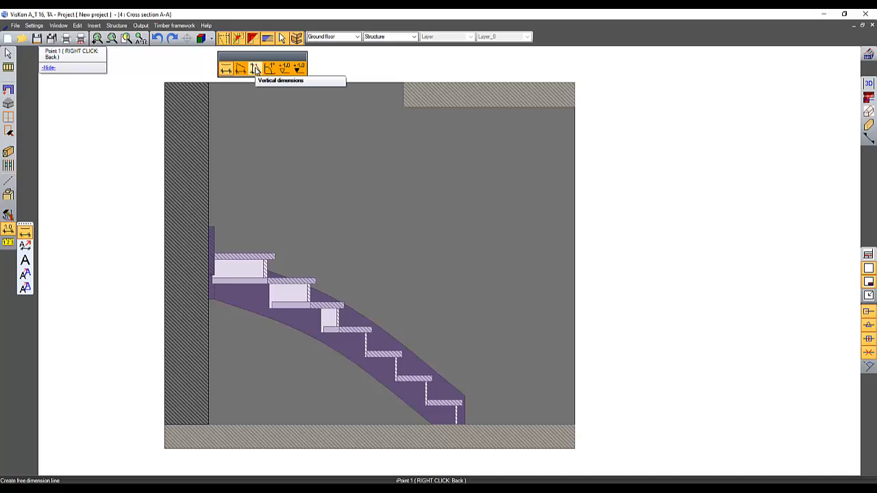
{"action": "left_click", "coordinate": [255, 69]}
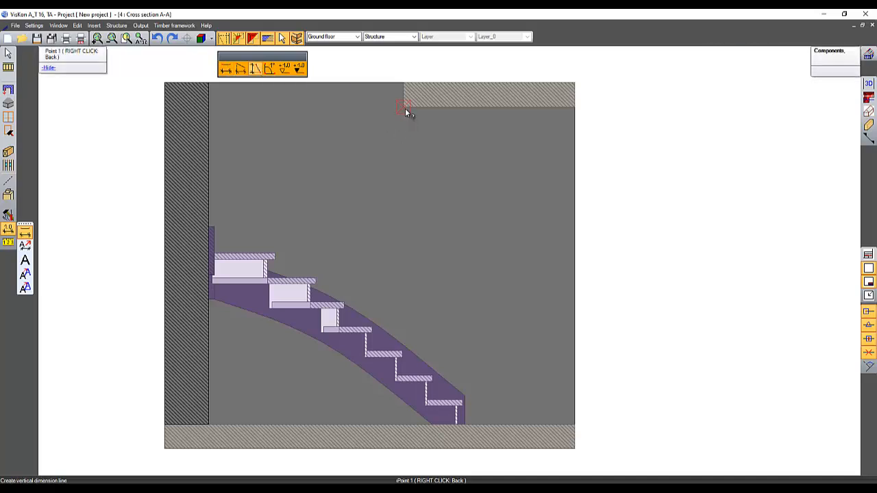
{"action": "left_click", "coordinate": [404, 108]}
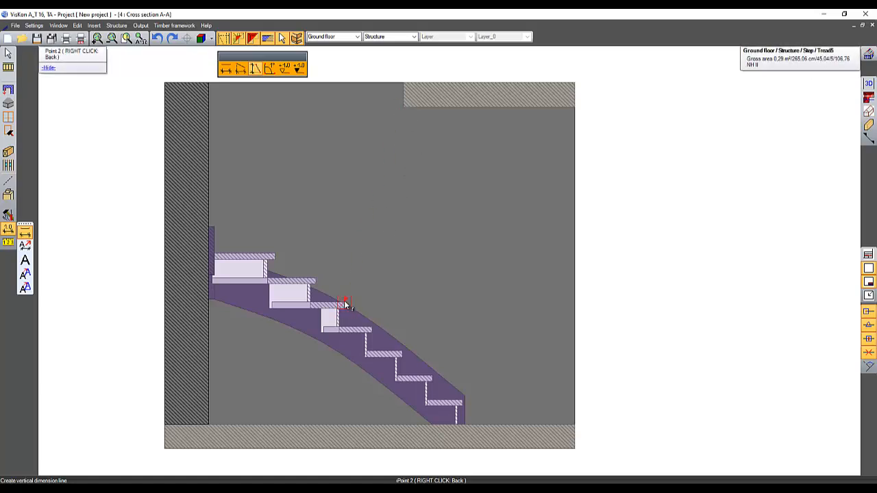
{"action": "left_click", "coordinate": [346, 304]}
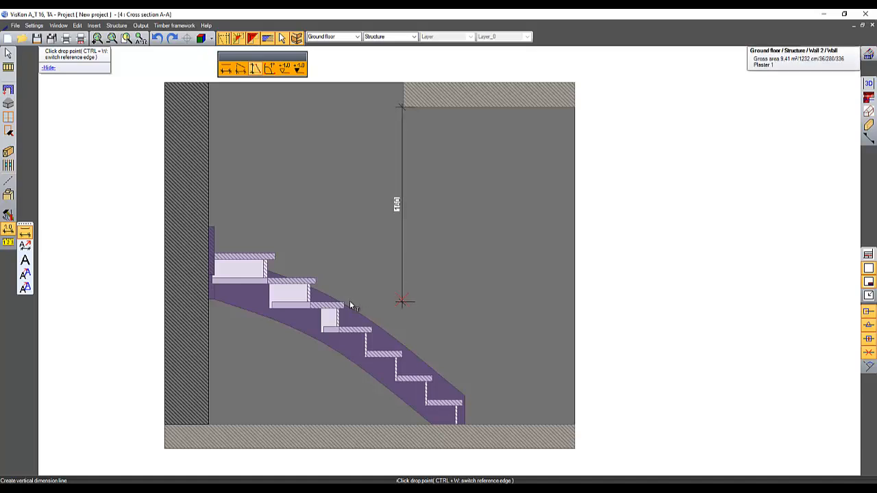
{"action": "left_click", "coordinate": [347, 305]}
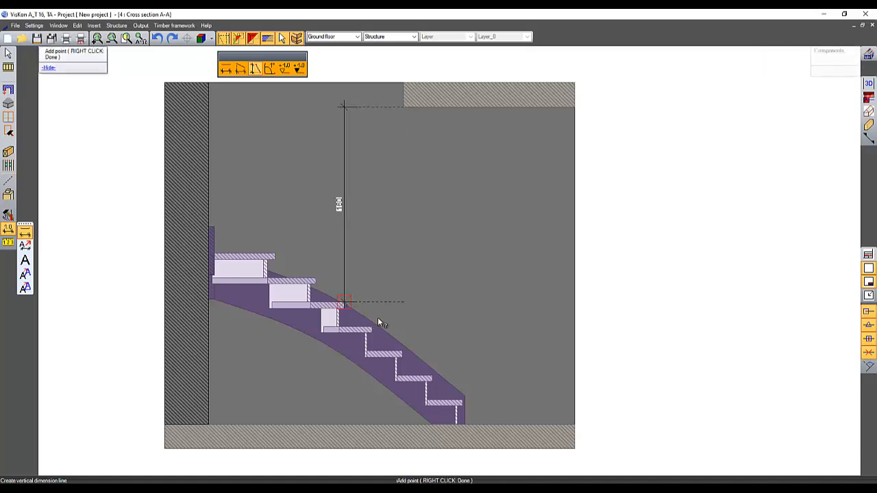
{"action": "left_click", "coordinate": [344, 107]}
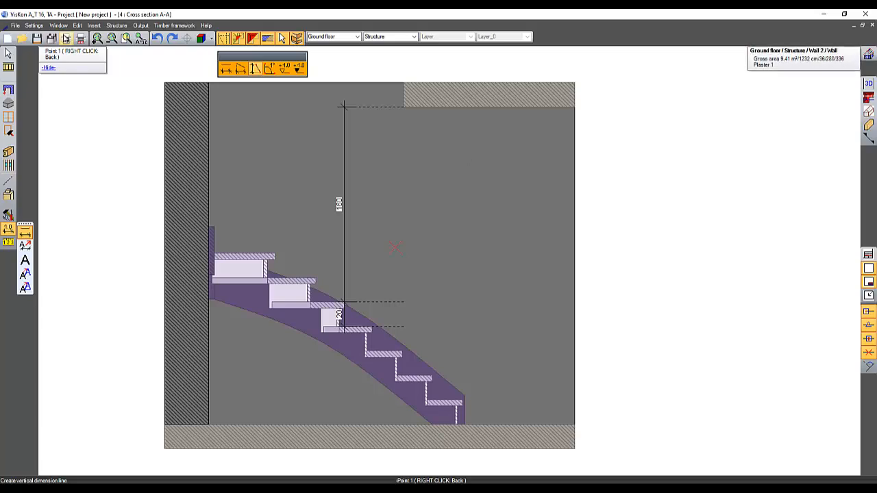
Step: Switch to the 3D view and start placing a window manually in the wall beside the stair at a set-down point
{"action": "left_click", "coordinate": [59, 25]}
{"action": "left_click", "coordinate": [89, 79]}
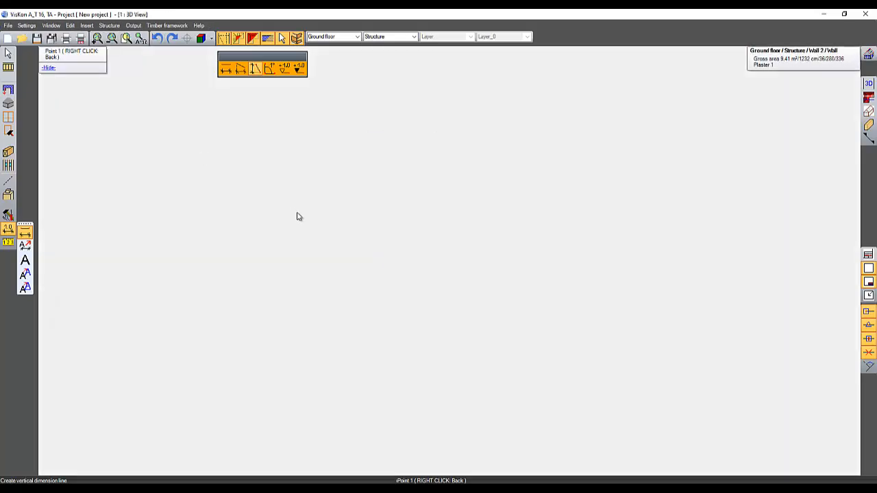
{"action": "middle_click_drag", "start_coordinate": [498, 208], "coordinate": [398, 57]}
{"action": "scroll", "coordinate": [503, 245], "scroll_direction": "up", "scroll_amount": 3}
{"action": "middle_click_drag", "start_coordinate": [470, 236], "coordinate": [469, 248]}
{"action": "left_click", "coordinate": [8, 122]}
{"action": "left_click", "coordinate": [25, 122]}
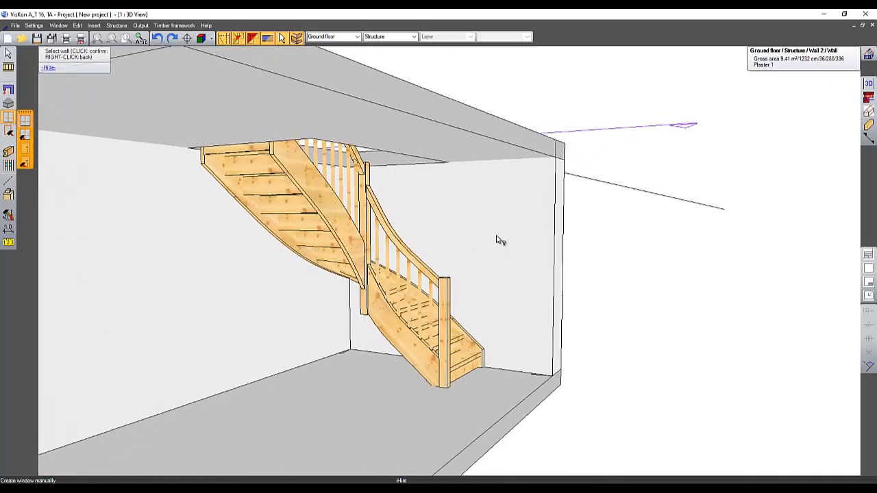
{"action": "left_click", "coordinate": [497, 237]}
{"action": "middle_click_drag", "start_coordinate": [379, 277], "coordinate": [439, 266]}
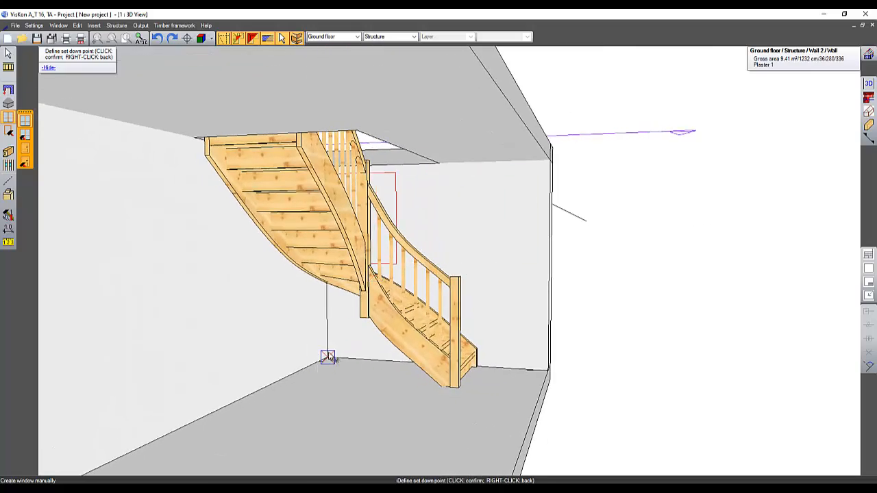
{"action": "left_click", "coordinate": [327, 358]}
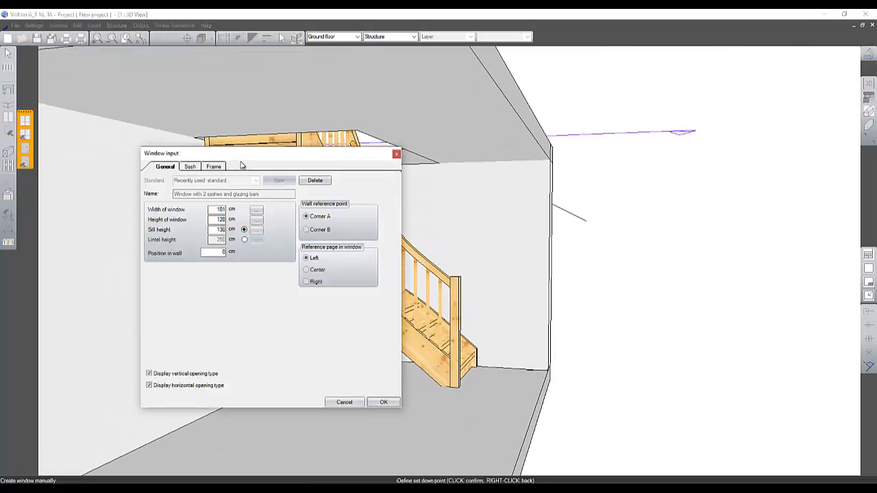
Step: Set the window to reference corner A, 100 cm position in wall and 101 cm sill height, and confirm it
{"action": "left_click_drag", "start_coordinate": [247, 154], "coordinate": [667, 178]}
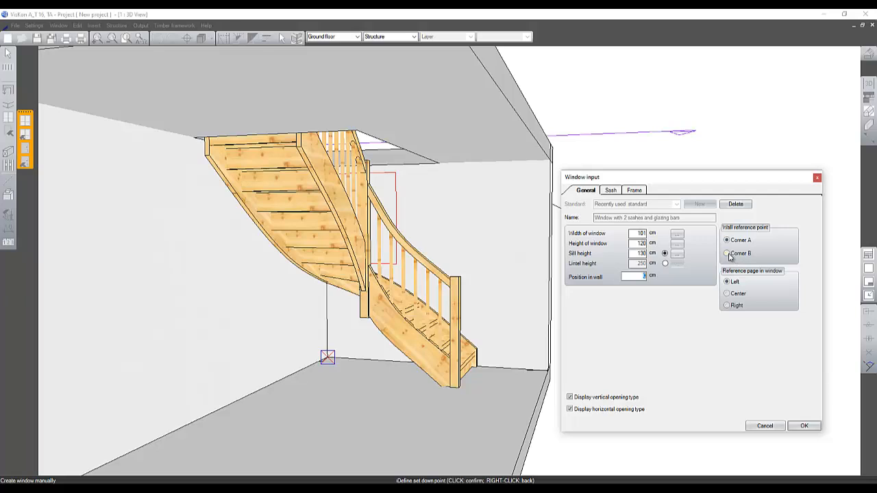
{"action": "left_click", "coordinate": [731, 257]}
{"action": "left_click", "coordinate": [626, 276]}
{"action": "left_click", "coordinate": [727, 240]}
{"action": "left_click", "coordinate": [637, 275]}
{"action": "key", "text": "Tab"}
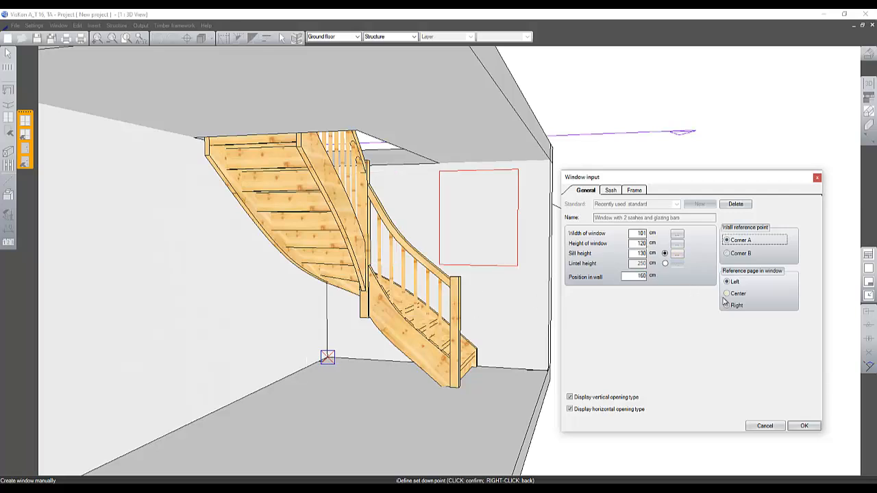
{"action": "left_click", "coordinate": [640, 275]}
{"action": "key", "text": "Tab"}
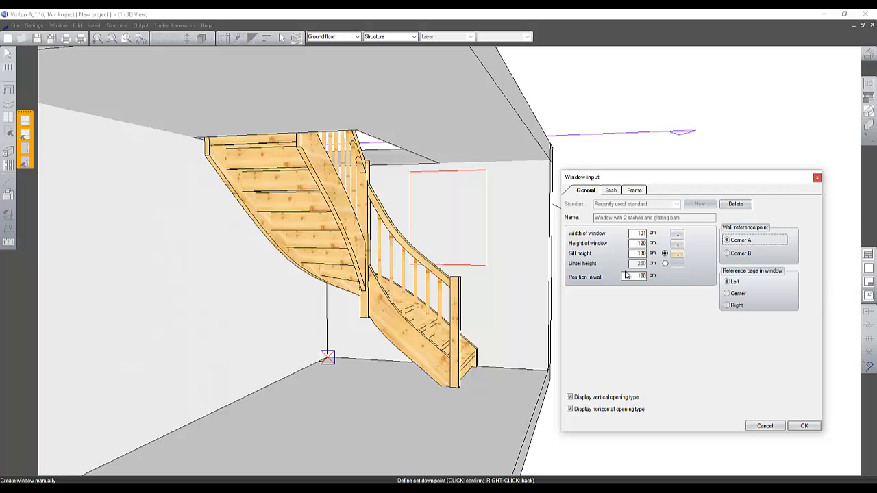
{"action": "left_click", "coordinate": [643, 276]}
{"action": "type", "text": "100"}
{"action": "key", "text": "Tab"}
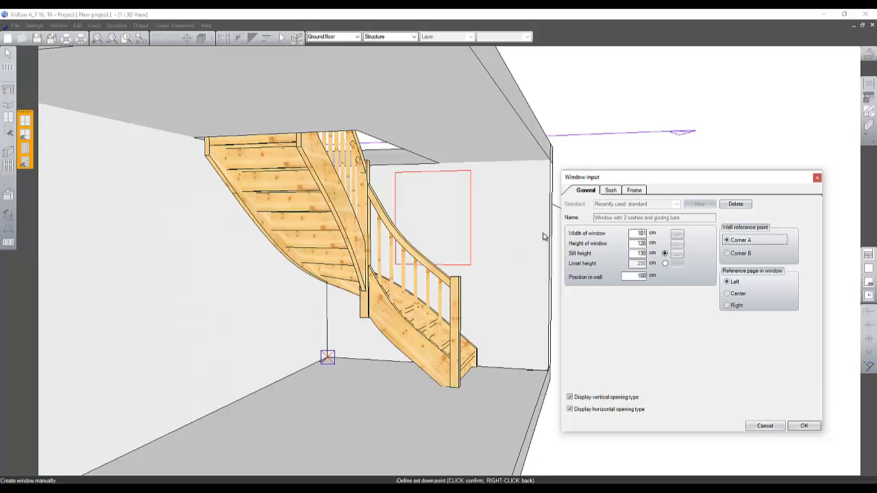
{"action": "left_click", "coordinate": [637, 255]}
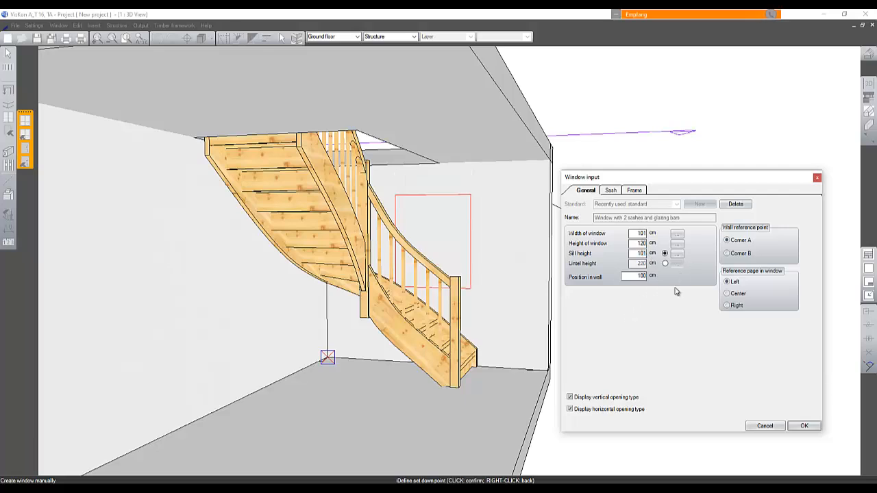
{"action": "left_click", "coordinate": [803, 426]}
Step: Orbit and zoom around the staircase to inspect the new window
{"action": "middle_click_drag", "start_coordinate": [469, 327], "coordinate": [317, 426]}
{"action": "right_click", "coordinate": [323, 199]}
{"action": "middle_click_drag", "start_coordinate": [323, 199], "coordinate": [438, 78]}
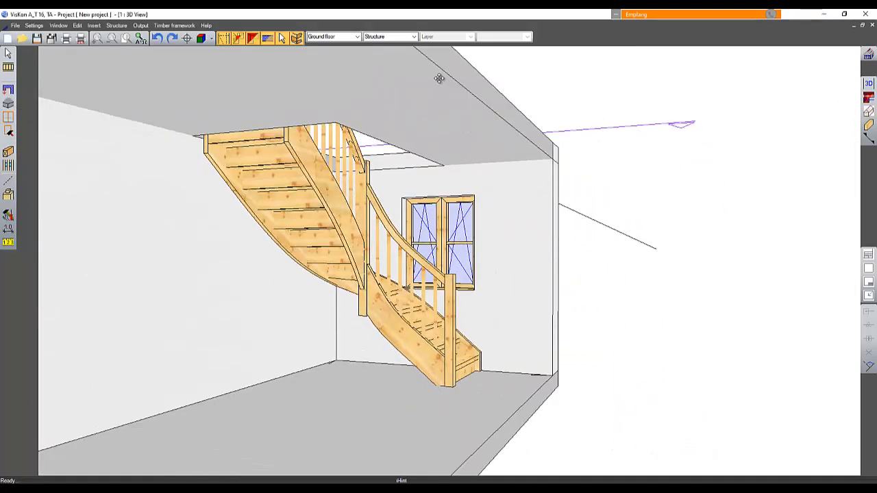
{"action": "scroll", "coordinate": [401, 268], "scroll_direction": "up", "scroll_amount": 3}
{"action": "scroll", "coordinate": [401, 269], "scroll_direction": "down", "scroll_amount": 5}
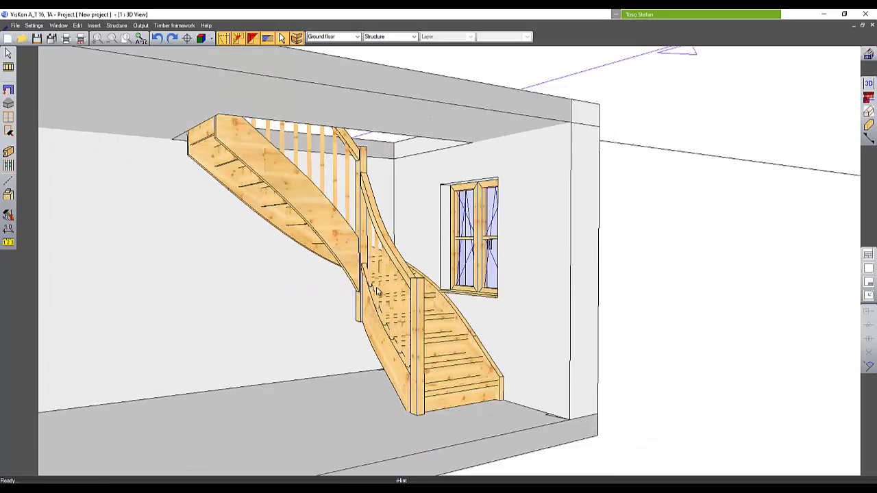
{"action": "middle_click_drag", "start_coordinate": [375, 289], "coordinate": [473, 286]}
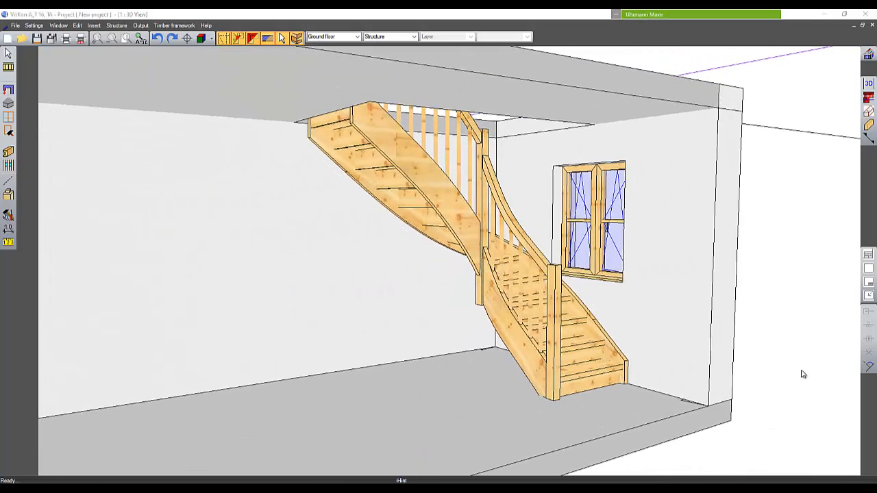
Step: Switch to the timber platform staircase project and orbit around the model to inspect it
{"action": "mouse_move", "coordinate": [570, 488]}
{"action": "left_click", "coordinate": [558, 468]}
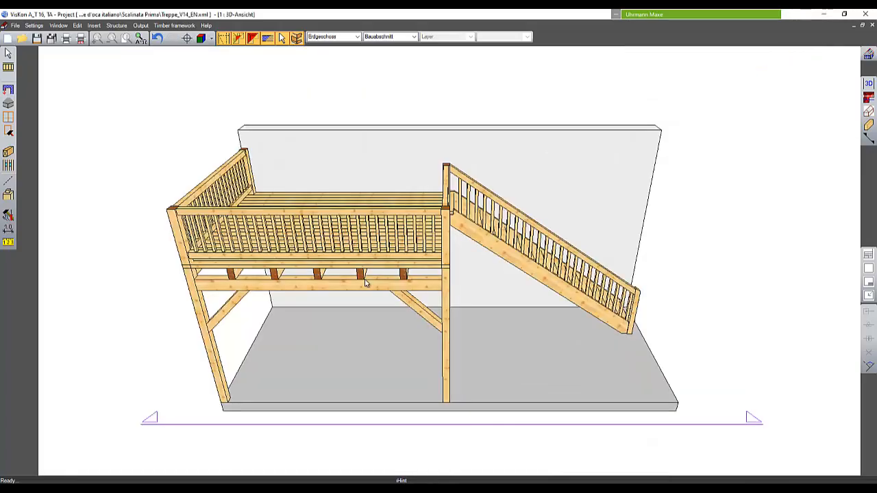
{"action": "middle_click_drag", "start_coordinate": [478, 295], "coordinate": [504, 325]}
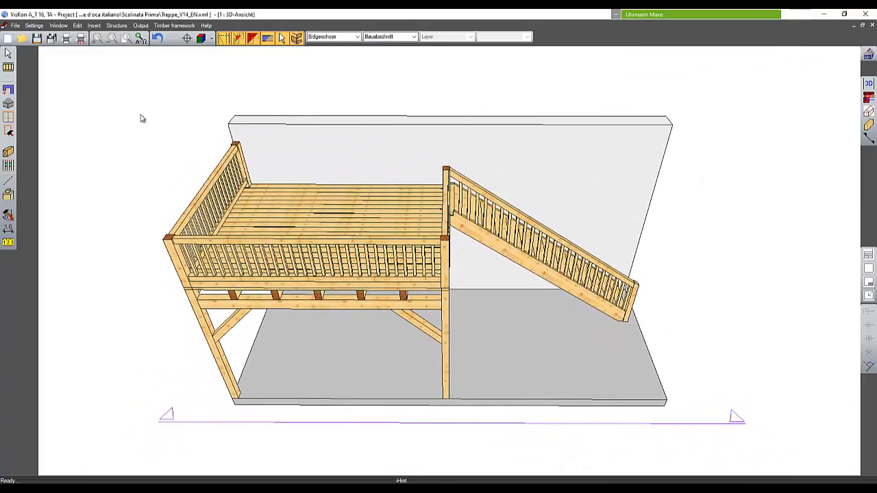
{"action": "middle_click_drag", "start_coordinate": [481, 283], "coordinate": [367, 144]}
{"action": "scroll", "coordinate": [432, 219], "scroll_direction": "up", "scroll_amount": 2}
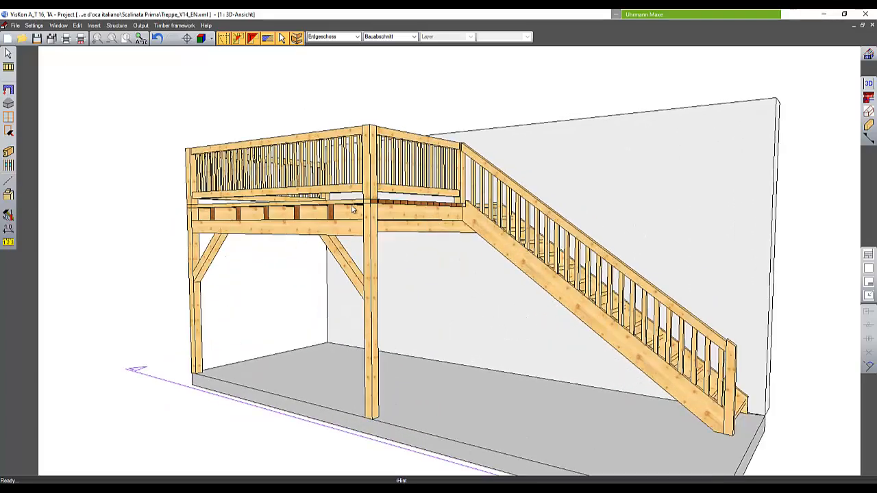
{"action": "middle_click_drag", "start_coordinate": [355, 210], "coordinate": [476, 278]}
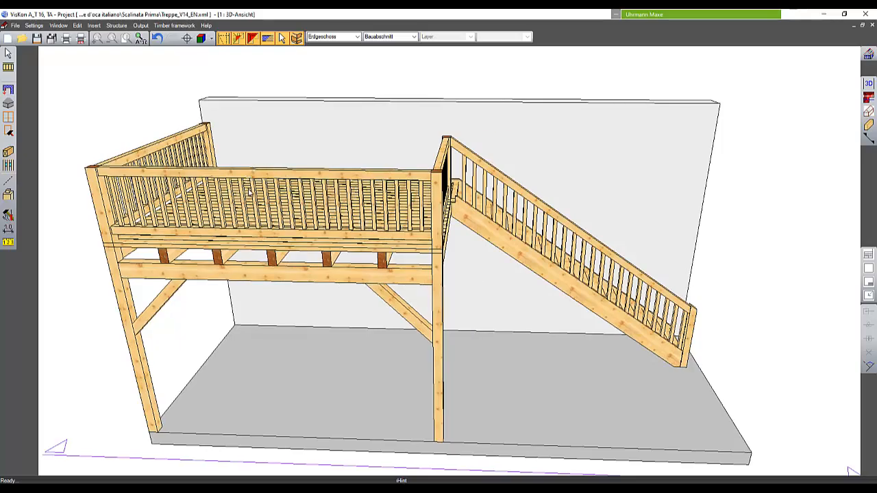
{"action": "mouse_move", "coordinate": [344, 214]}
{"action": "middle_mouse_down"}
{"action": "mouse_move", "coordinate": [325, 197]}
{"action": "mouse_move", "coordinate": [335, 206]}
{"action": "middle_mouse_up"}
{"action": "left_click", "coordinate": [9, 153]}
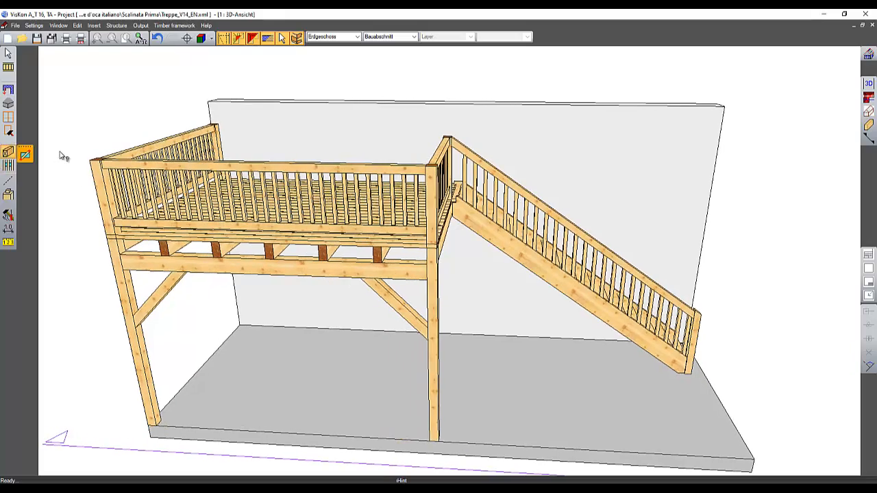
{"action": "left_click", "coordinate": [25, 154]}
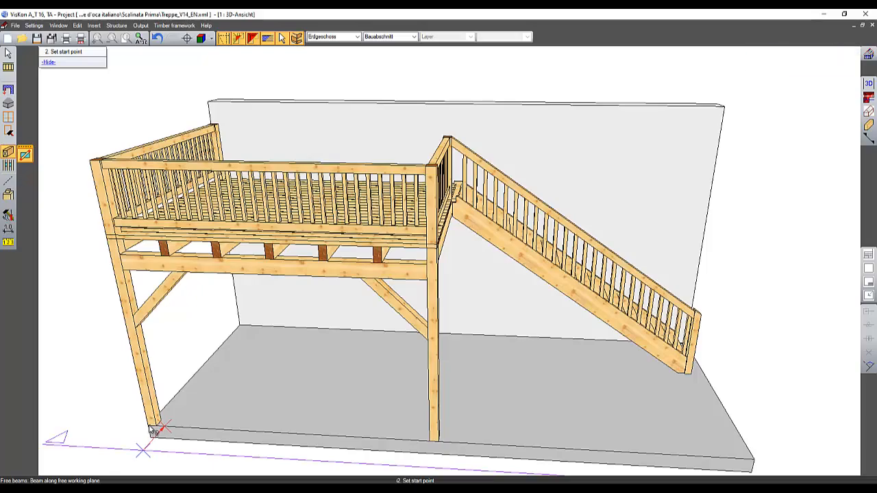
{"action": "middle_click_drag", "start_coordinate": [177, 409], "coordinate": [341, 287]}
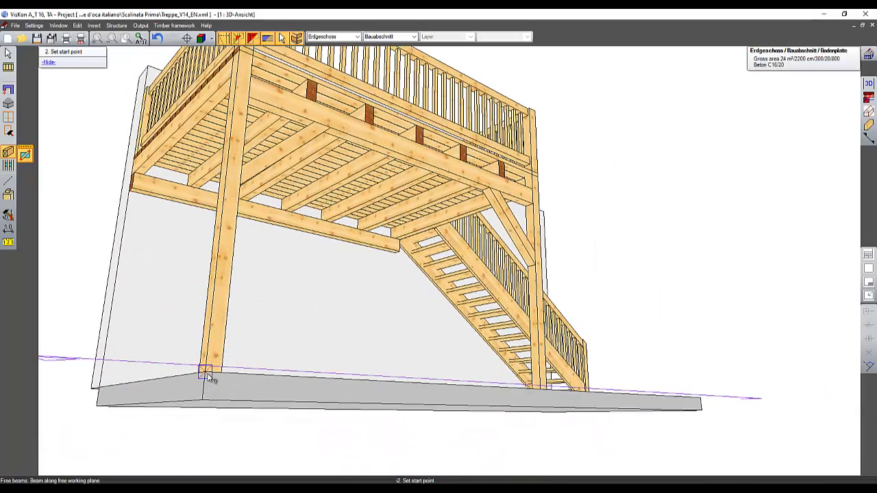
{"action": "left_click", "coordinate": [206, 373]}
{"action": "middle_click_drag", "start_coordinate": [410, 215], "coordinate": [403, 258]}
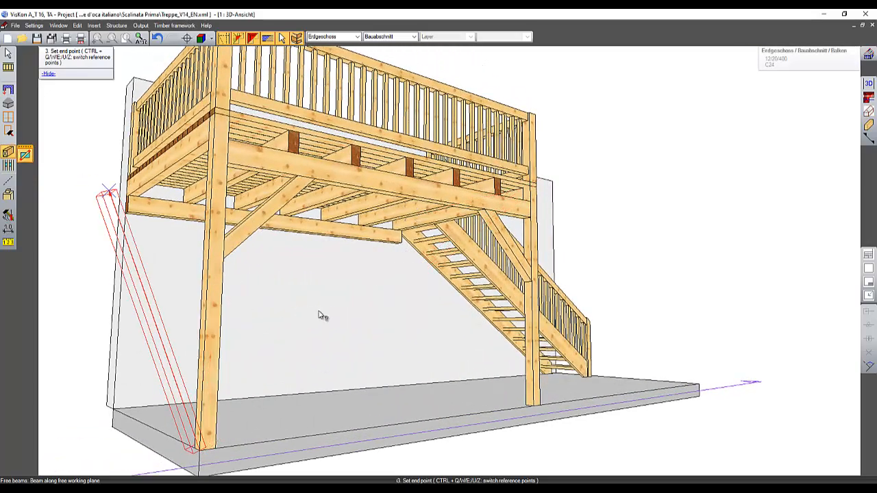
{"action": "key", "text": "Escape"}
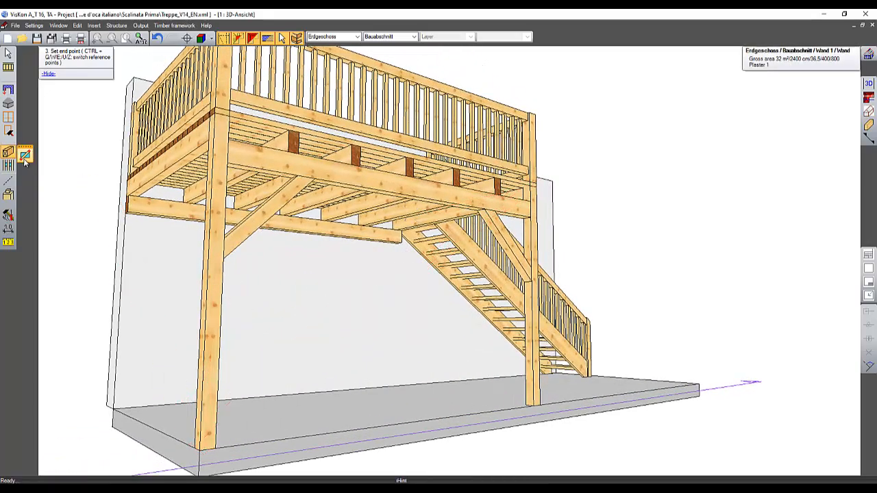
Step: Try placing a free beam on the floor slab between two points in front of the posts
{"action": "left_click", "coordinate": [24, 154]}
{"action": "left_click", "coordinate": [275, 409]}
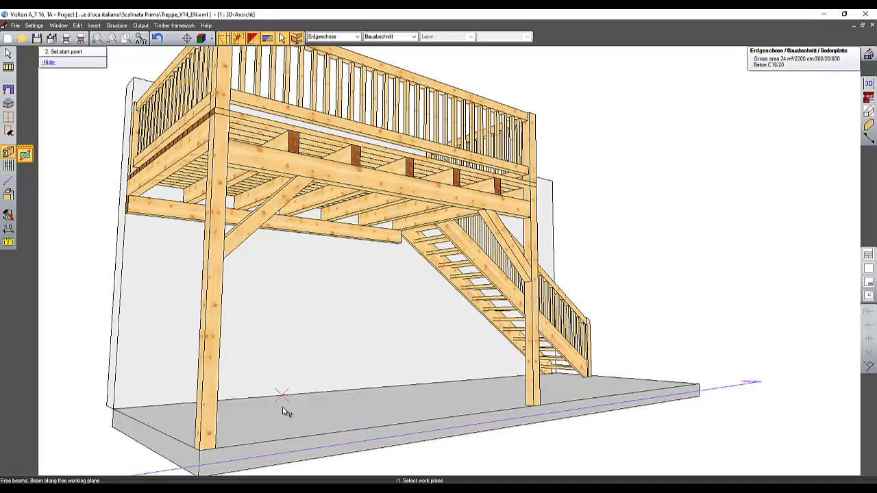
{"action": "left_click", "coordinate": [283, 400]}
{"action": "left_click", "coordinate": [607, 451]}
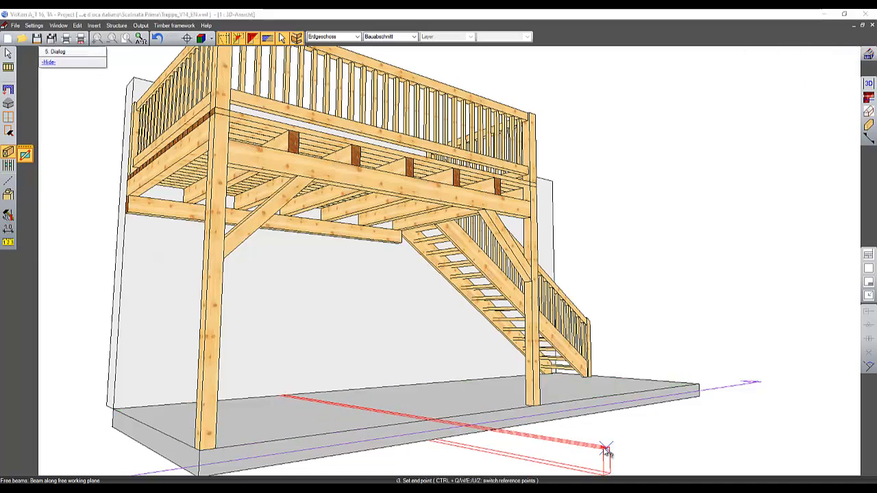
Step: Try out the beam's reference edge options (edge, turn edge, z direction, start and end point), then cancel
{"action": "left_click", "coordinate": [180, 268]}
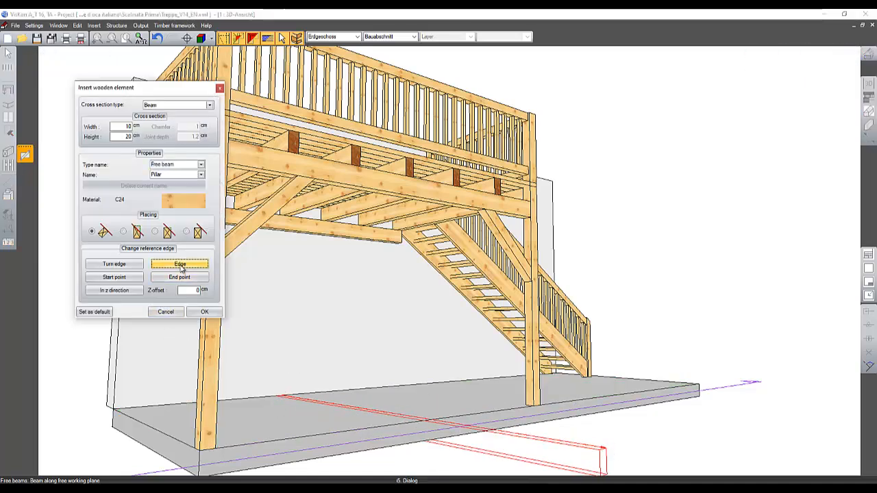
{"action": "left_click", "coordinate": [181, 269]}
{"action": "left_click", "coordinate": [181, 268]}
{"action": "left_click", "coordinate": [120, 295]}
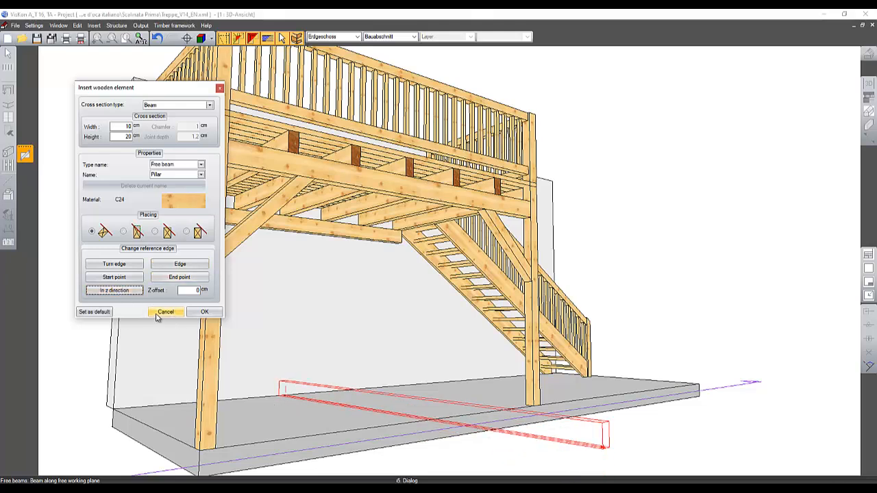
{"action": "left_click", "coordinate": [127, 268]}
{"action": "left_click", "coordinate": [126, 268]}
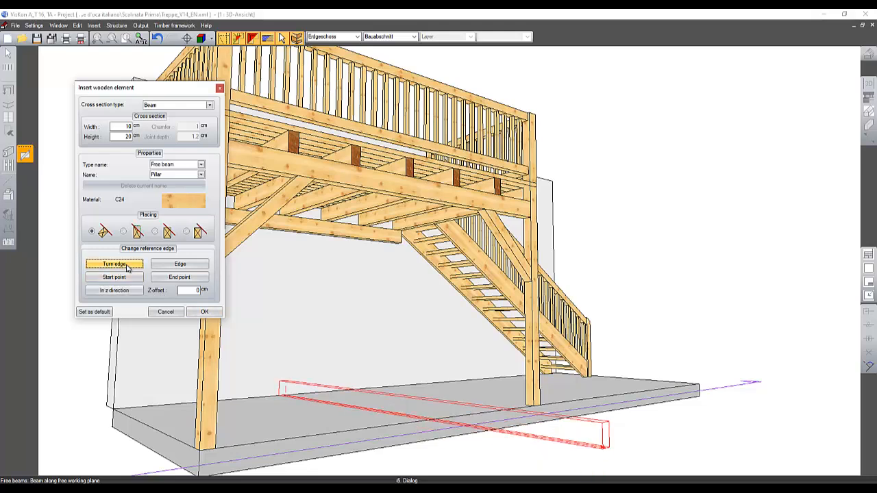
{"action": "left_click", "coordinate": [166, 266]}
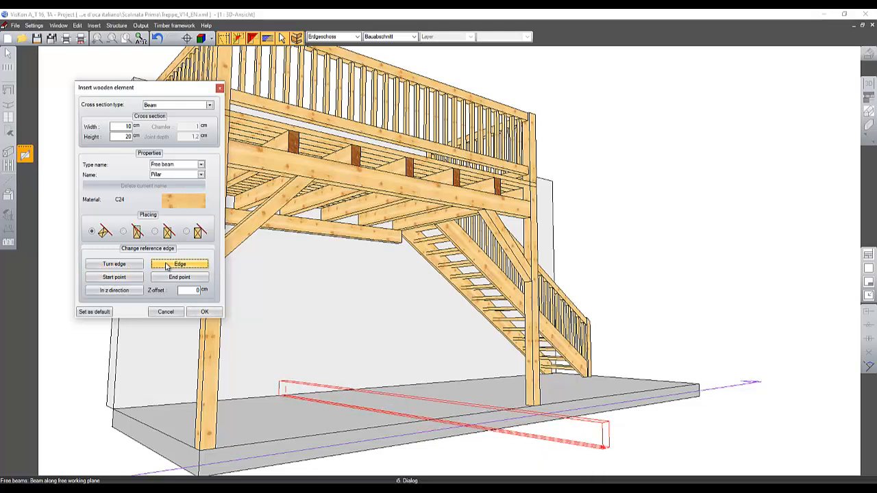
{"action": "left_click", "coordinate": [166, 265]}
{"action": "left_click", "coordinate": [167, 265]}
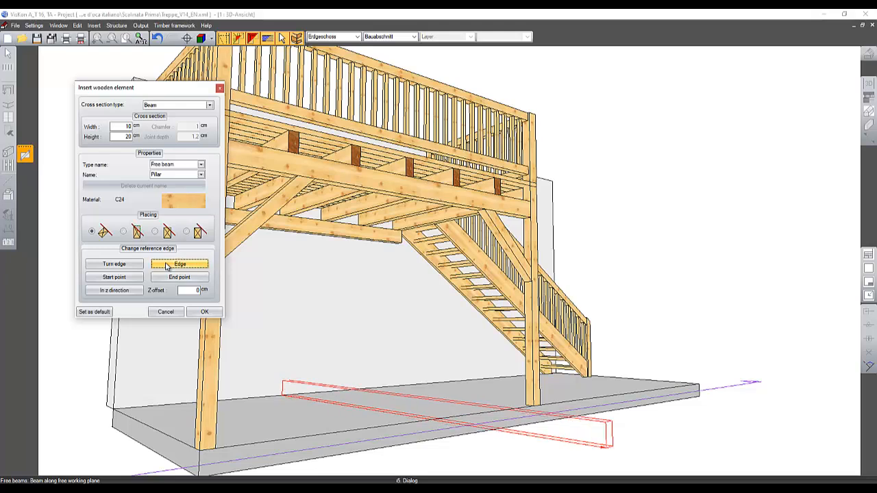
{"action": "left_click", "coordinate": [137, 292]}
{"action": "left_click", "coordinate": [137, 292]}
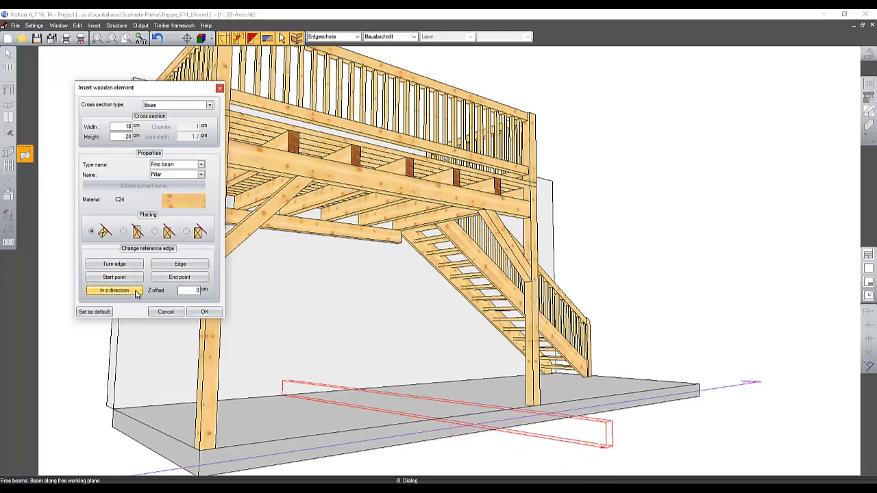
{"action": "left_click", "coordinate": [137, 292]}
{"action": "left_click", "coordinate": [137, 292]}
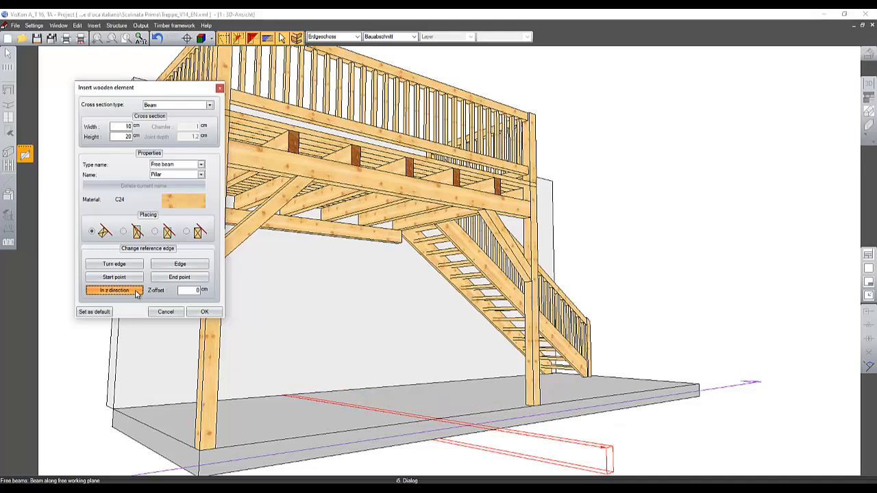
{"action": "left_click", "coordinate": [137, 291]}
{"action": "left_click", "coordinate": [132, 281]}
{"action": "left_click", "coordinate": [132, 281]}
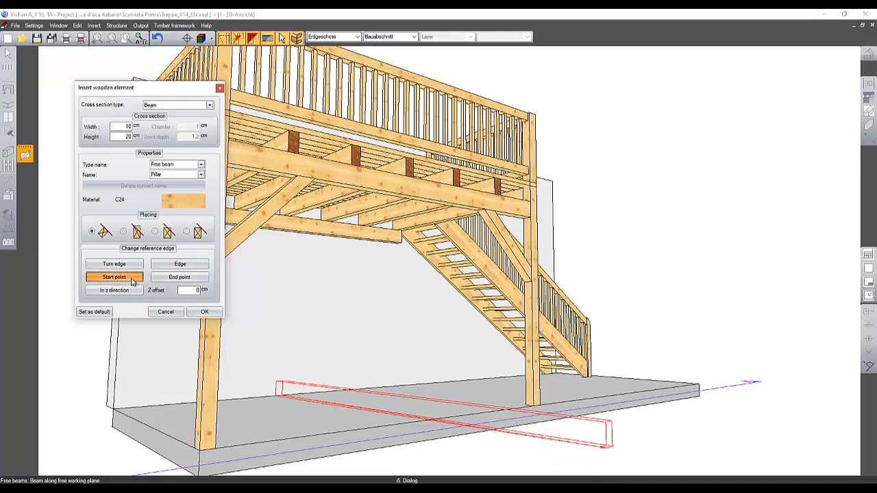
{"action": "left_click", "coordinate": [132, 281]}
{"action": "left_click", "coordinate": [132, 281]}
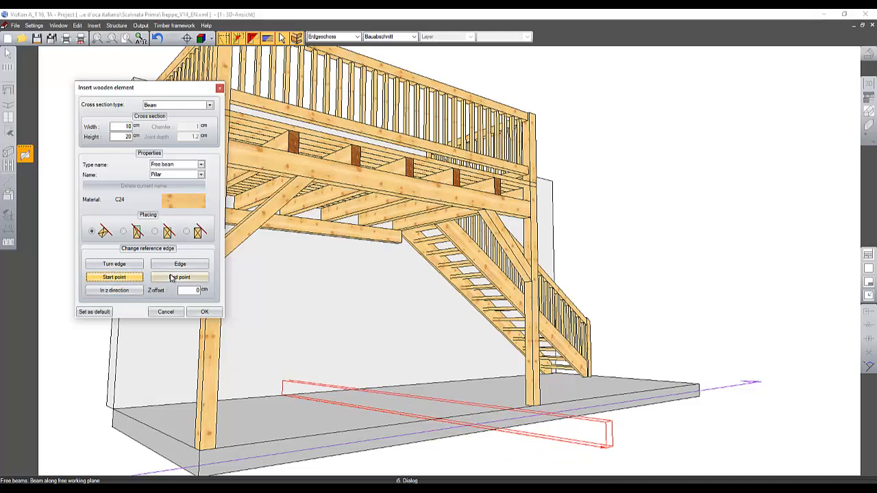
{"action": "left_click", "coordinate": [172, 278]}
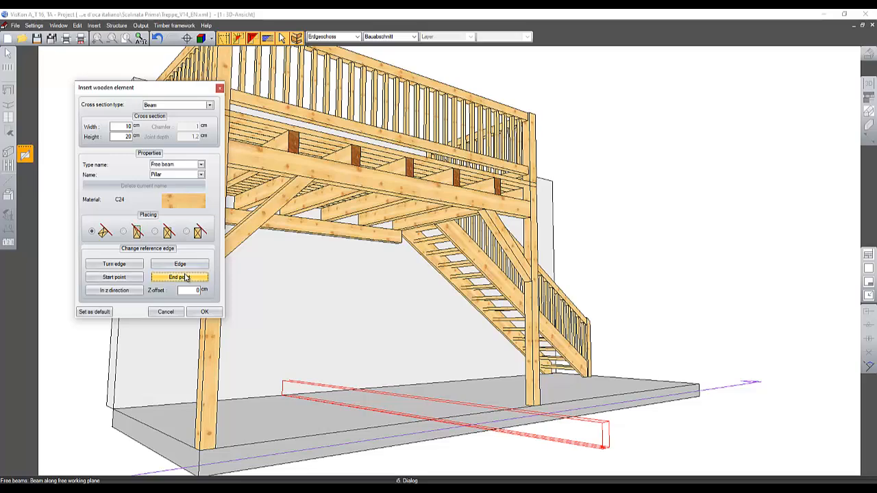
{"action": "left_click", "coordinate": [166, 311]}
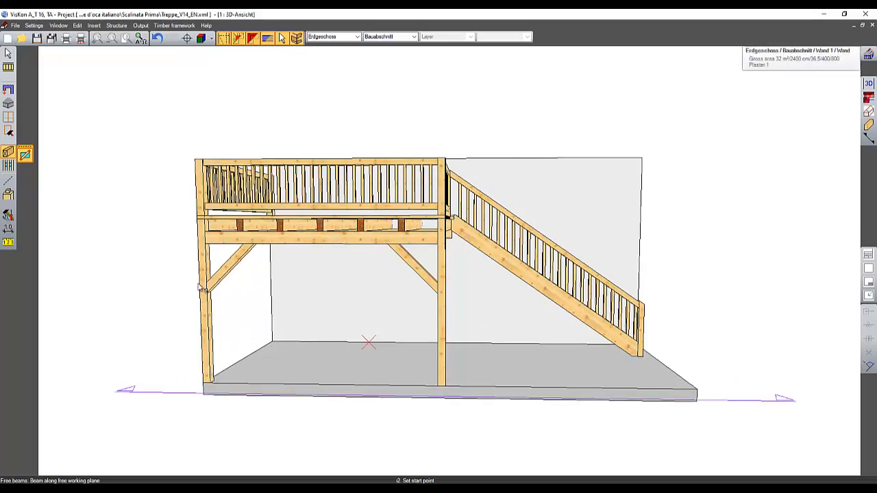
Step: Try arranging beams with variable spacing on the post's work plane between the two posts
{"action": "left_click", "coordinate": [10, 153]}
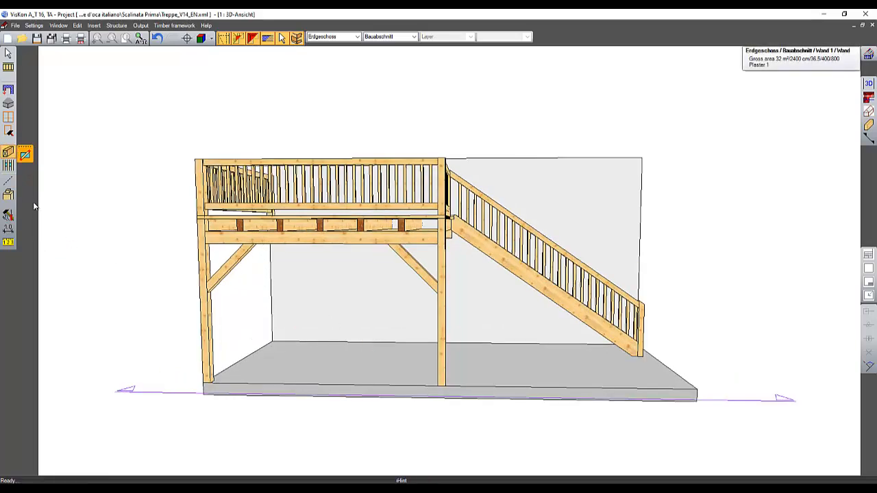
{"action": "left_click", "coordinate": [9, 167]}
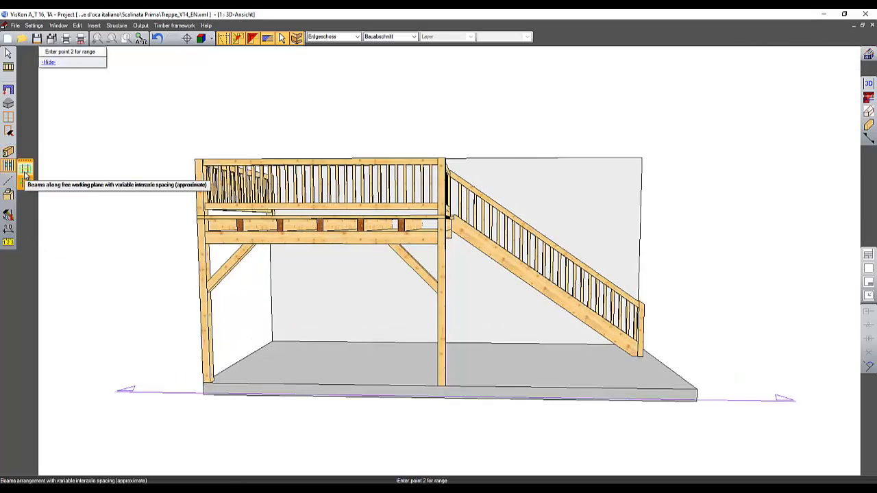
{"action": "left_click", "coordinate": [25, 170]}
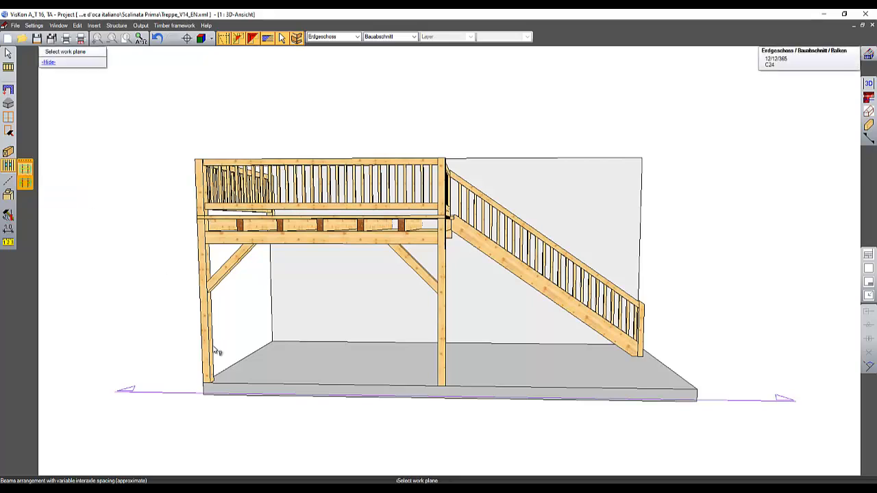
{"action": "scroll", "coordinate": [205, 387], "scroll_direction": "up", "scroll_amount": 2}
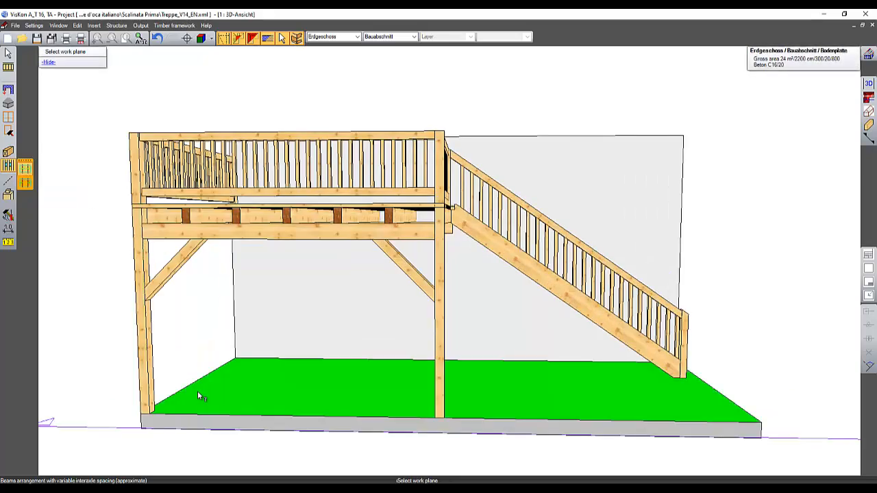
{"action": "left_click", "coordinate": [149, 407]}
{"action": "left_click", "coordinate": [141, 413]}
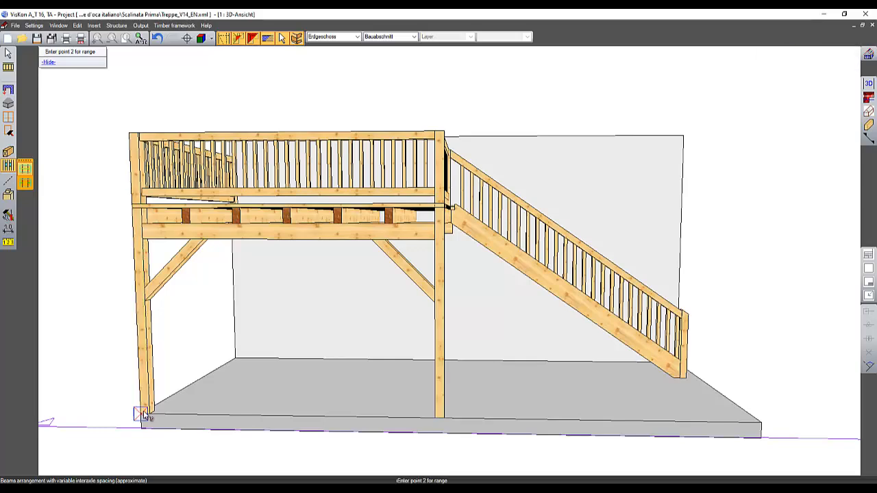
{"action": "left_click", "coordinate": [443, 419]}
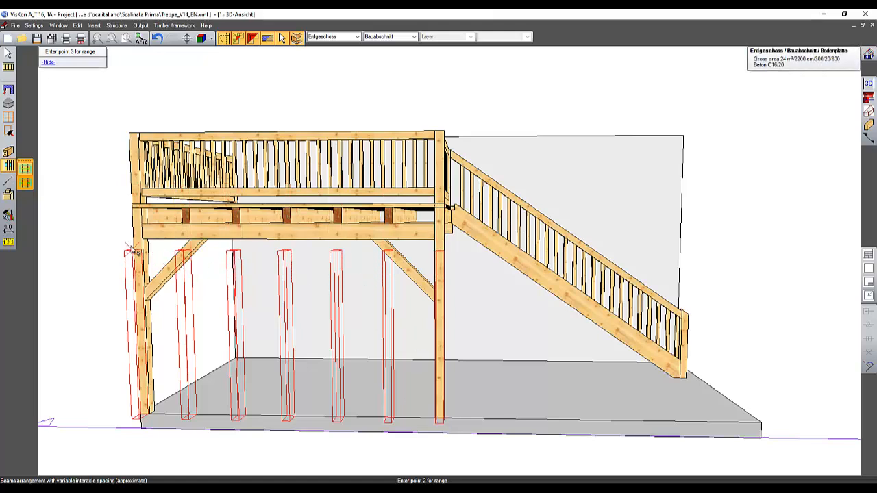
Step: Arrange beams with variable spacing on the floor slab plane, spanning between the posts and toward the back wall
{"action": "left_click", "coordinate": [25, 169]}
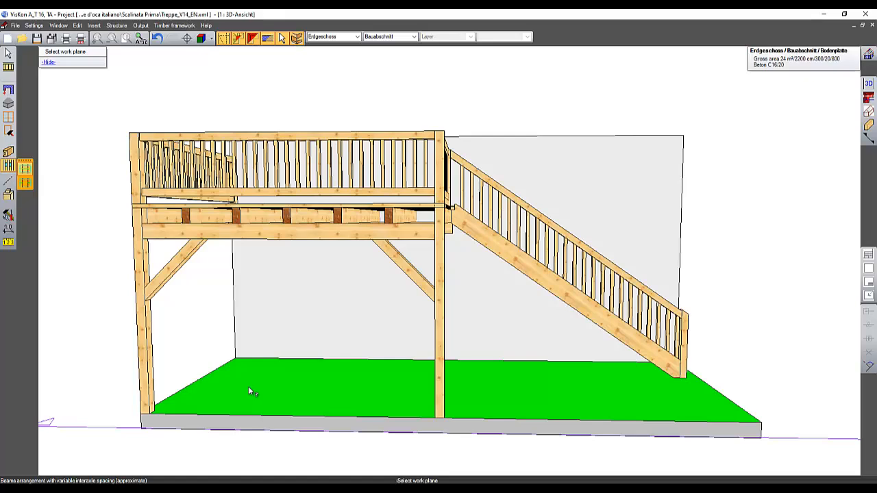
{"action": "left_click", "coordinate": [248, 386]}
{"action": "left_click", "coordinate": [142, 414]}
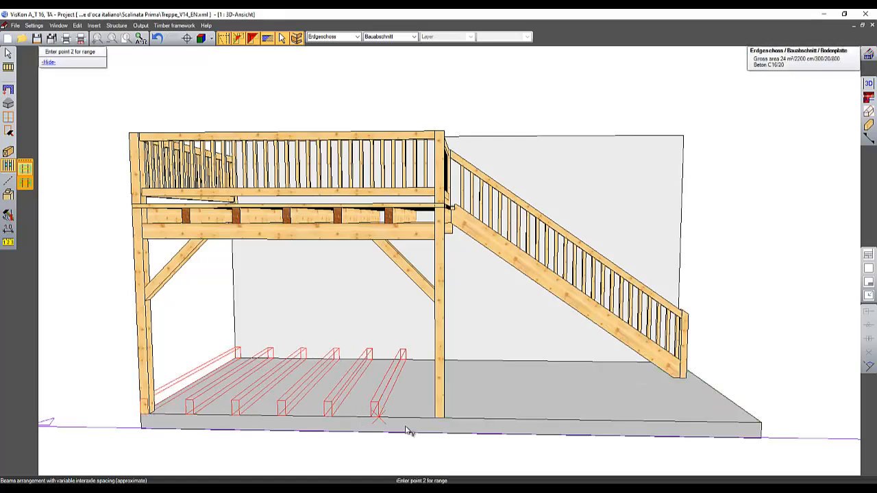
{"action": "left_click", "coordinate": [444, 416]}
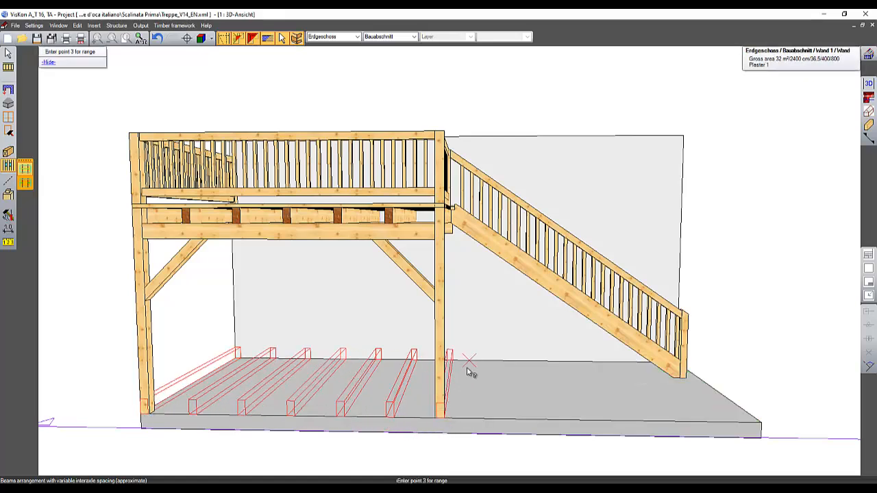
{"action": "middle_click_drag", "start_coordinate": [461, 423], "coordinate": [241, 410]}
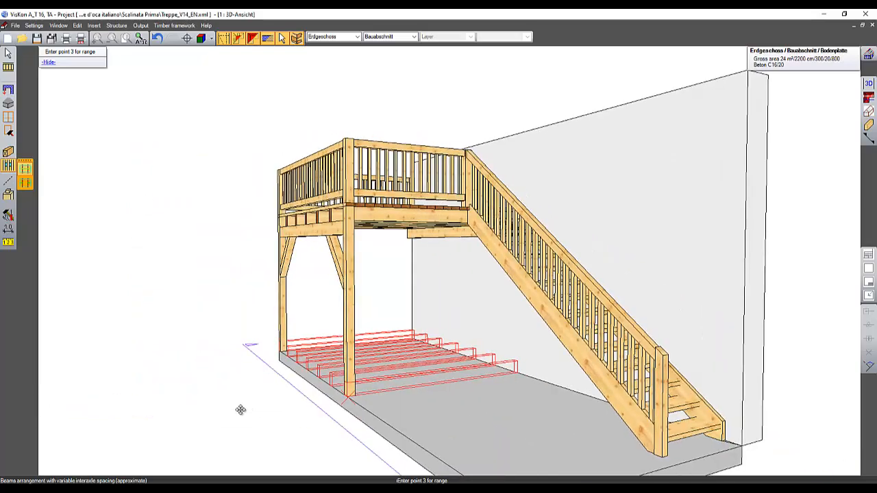
{"action": "left_click", "coordinate": [496, 365]}
Step: Set the approximate axis distance of the beam arrangement to 60 cm
{"action": "left_click_drag", "start_coordinate": [311, 150], "coordinate": [237, 135]}
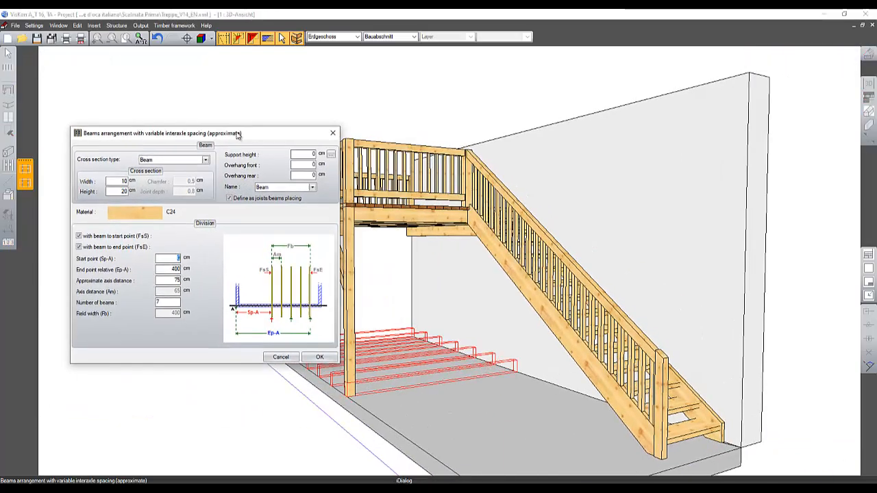
{"action": "middle_click_drag", "start_coordinate": [755, 362], "coordinate": [689, 364]}
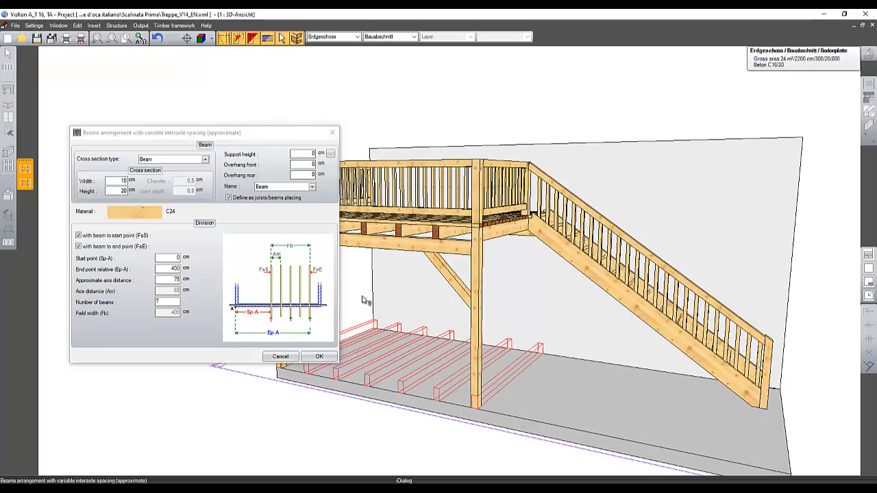
{"action": "double_click", "coordinate": [169, 279]}
{"action": "type", "text": "60"}
{"action": "key", "text": "Tab"}
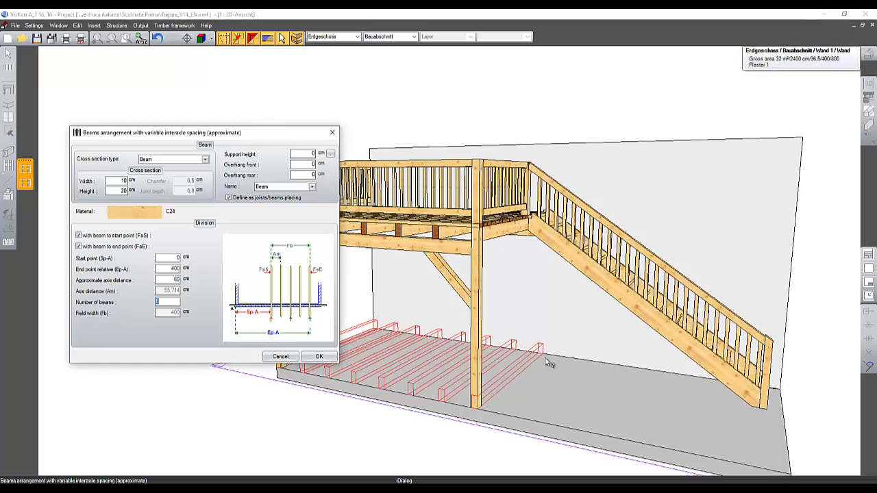
Step: Start a new variable-spacing beam arrangement on the post's work plane between the two railing posts, with a 4 × 4 cm cross section
{"action": "left_click", "coordinate": [280, 356]}
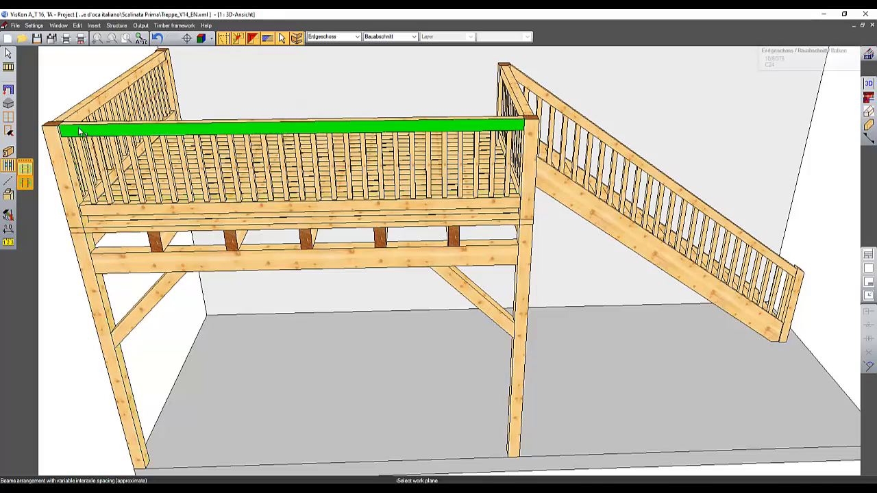
{"action": "left_click", "coordinate": [75, 222]}
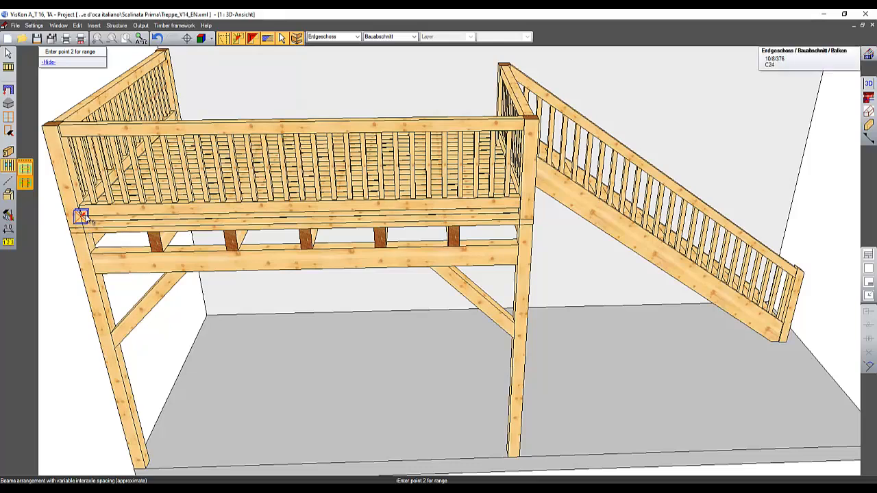
{"action": "left_click", "coordinate": [519, 209]}
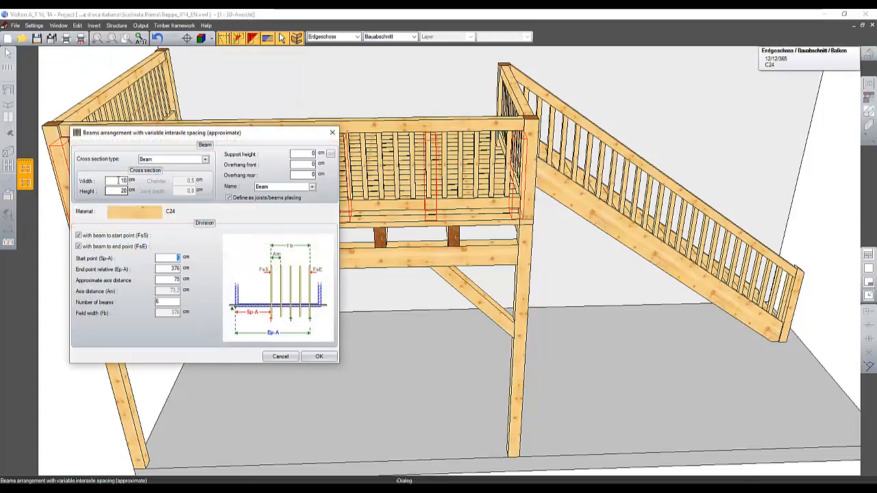
{"action": "double_click", "coordinate": [119, 181]}
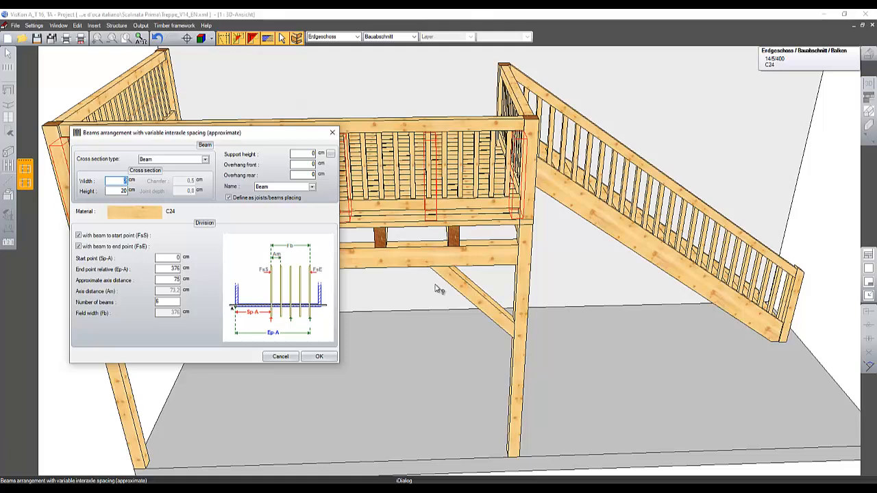
{"action": "key", "text": "BackSpace"}
{"action": "type", "text": "4"}
{"action": "key", "text": "Tab"}
{"action": "type", "text": "4"}
{"action": "key", "text": "Tab"}
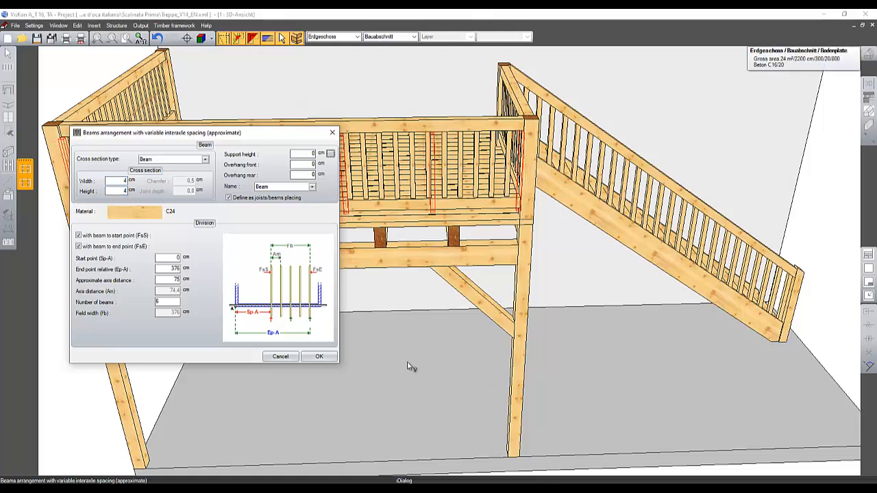
Step: Set the arrangement's approximate axis distance to 15 cm
{"action": "middle_click_drag", "start_coordinate": [346, 168], "coordinate": [245, 146]}
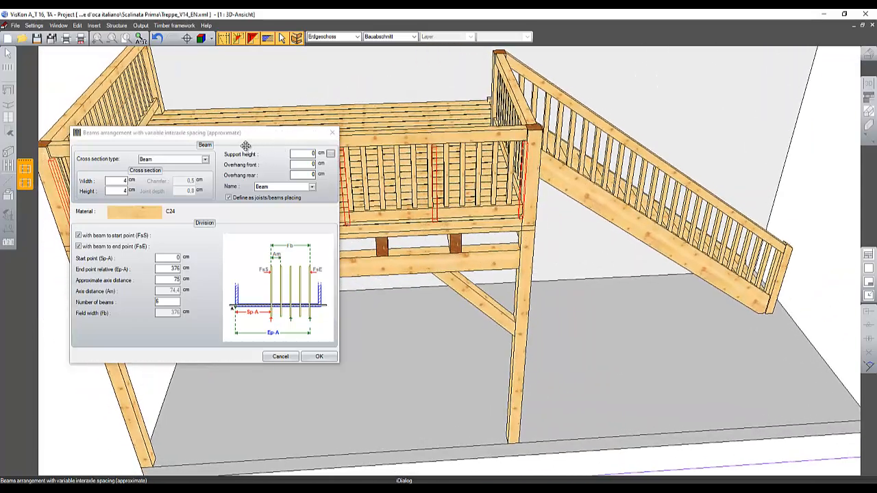
{"action": "left_click", "coordinate": [204, 159]}
{"action": "left_click", "coordinate": [205, 158]}
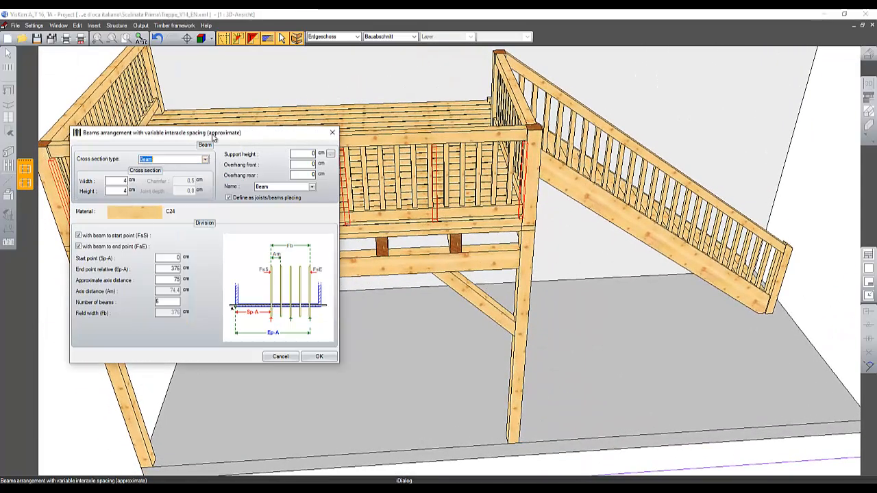
{"action": "left_click_drag", "start_coordinate": [232, 134], "coordinate": [368, 208]}
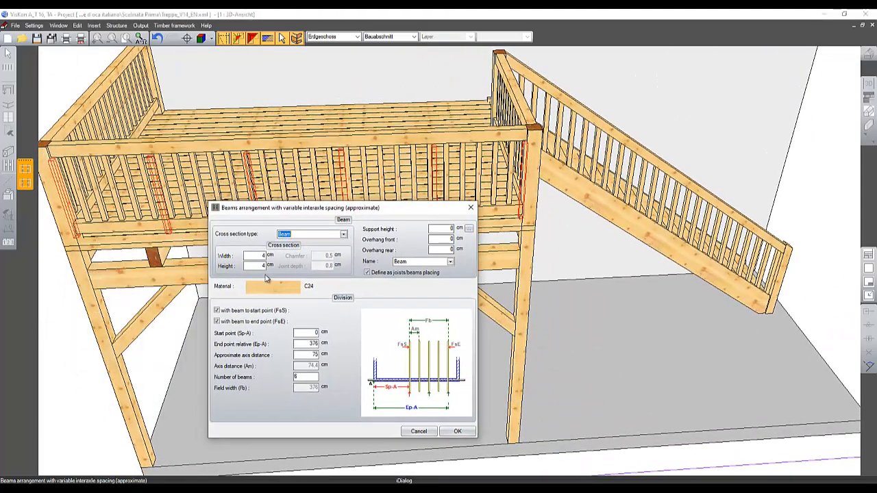
{"action": "double_click", "coordinate": [309, 355]}
{"action": "type", "text": "15"}
{"action": "key", "text": "Tab"}
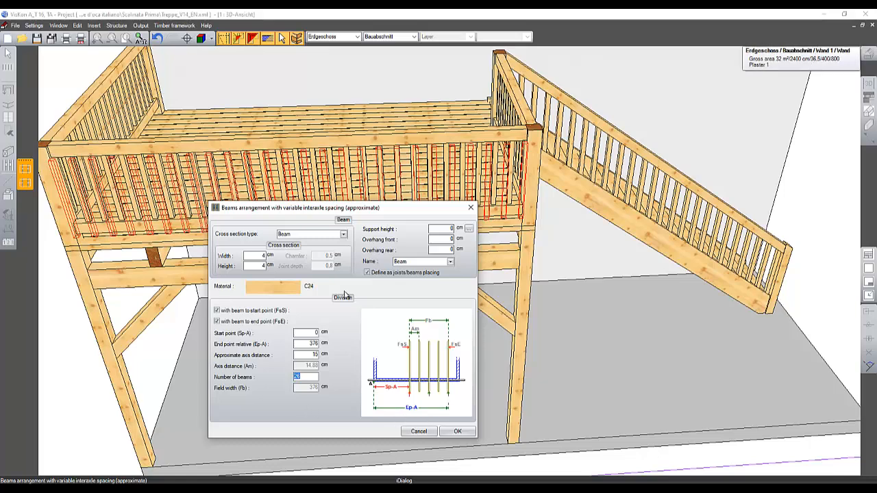
Step: Set the arrangement's support height to -10 cm, inspect the preview, and cancel the arrangement
{"action": "left_click", "coordinate": [449, 229]}
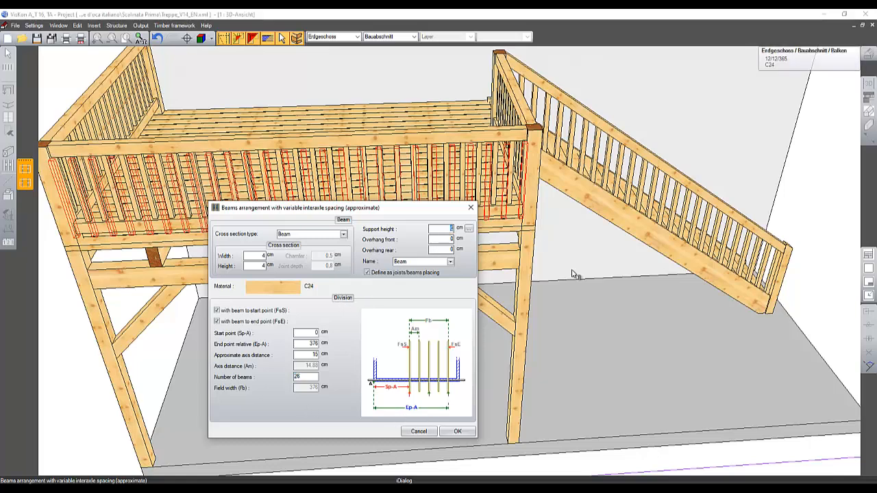
{"action": "type", "text": "1"}
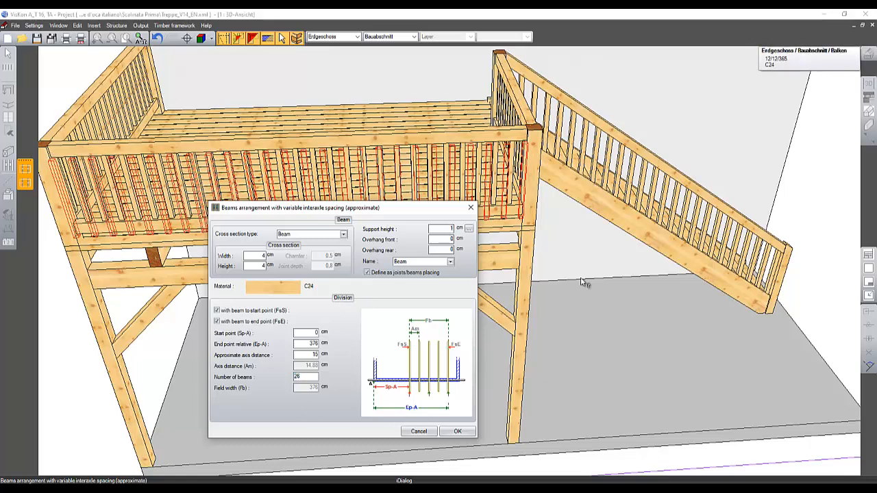
{"action": "type", "text": "0"}
{"action": "key", "text": "Tab"}
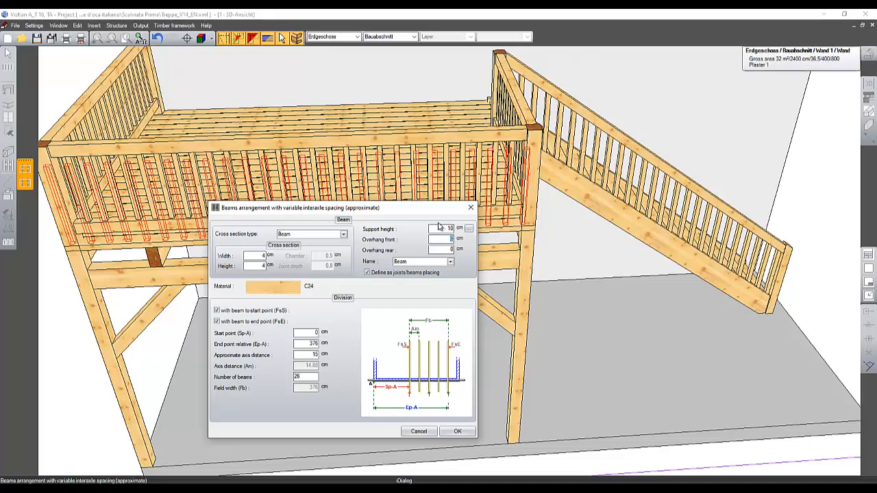
{"action": "type", "text": "-"}
{"action": "key", "text": "Tab"}
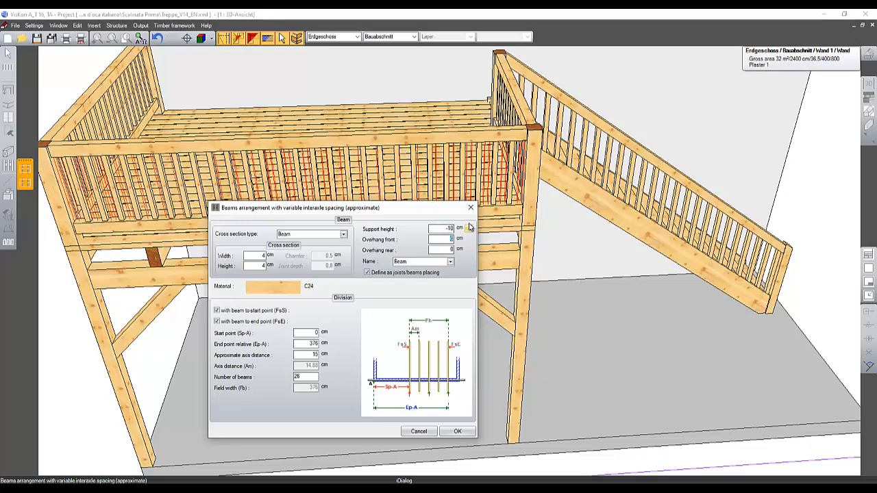
{"action": "middle_click_drag", "start_coordinate": [549, 222], "coordinate": [546, 276]}
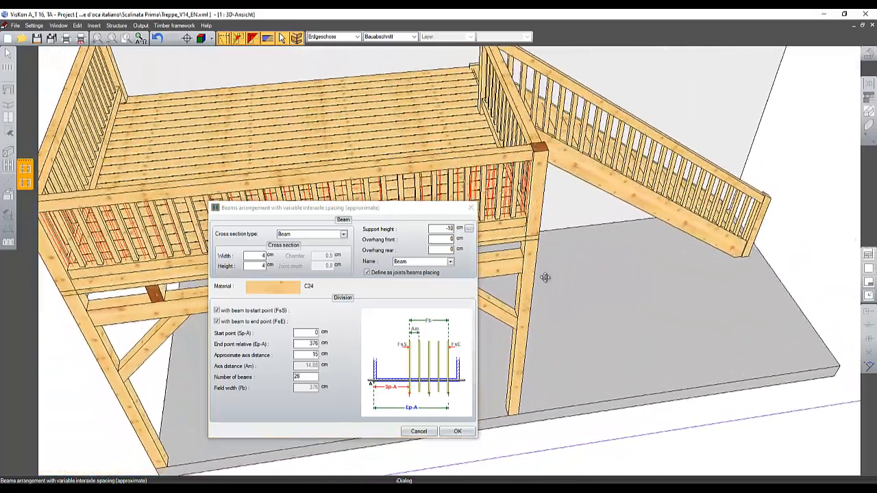
{"action": "left_click", "coordinate": [426, 432]}
Step: Switch to the Cross Section A-A window of the timber staircase project
{"action": "middle_click_drag", "start_coordinate": [552, 415], "coordinate": [446, 298]}
{"action": "key", "text": "Escape"}
{"action": "scroll", "coordinate": [497, 324], "scroll_direction": "down", "scroll_amount": 4}
{"action": "middle_click_drag", "start_coordinate": [552, 336], "coordinate": [465, 364]}
{"action": "scroll", "coordinate": [489, 333], "scroll_direction": "up", "scroll_amount": 3}
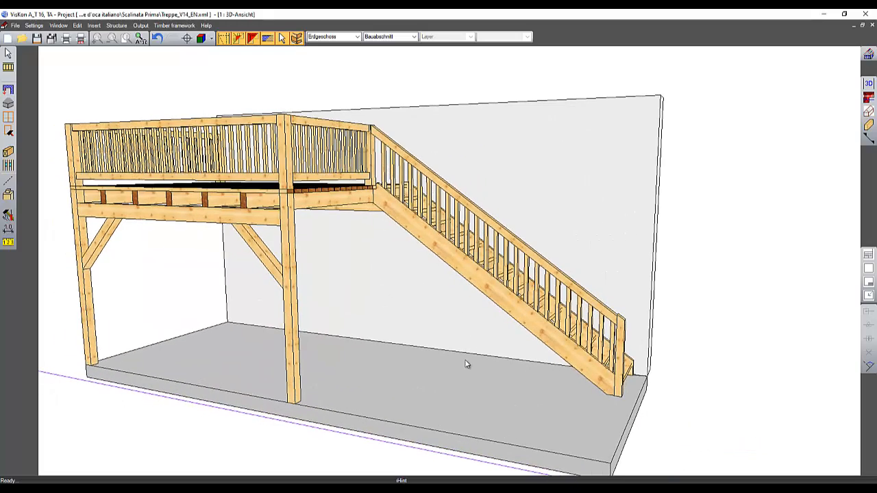
{"action": "left_click", "coordinate": [59, 25]}
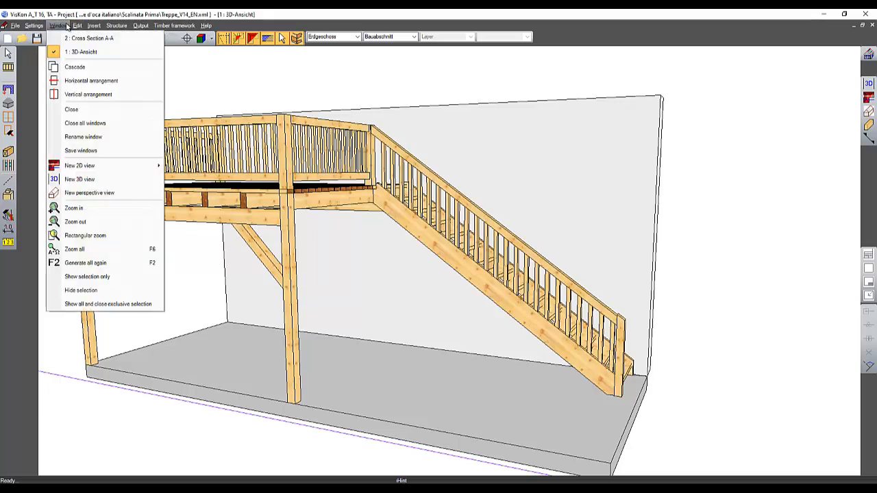
{"action": "left_click", "coordinate": [70, 40]}
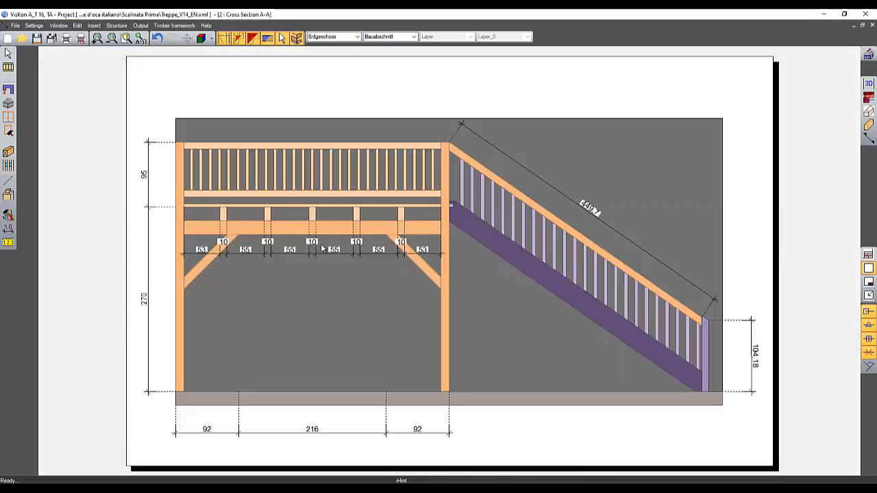
Step: Switch to the concrete staircase project and open the curved stair in the stair editor to view its stringer elevation
{"action": "mouse_move", "coordinate": [580, 479]}
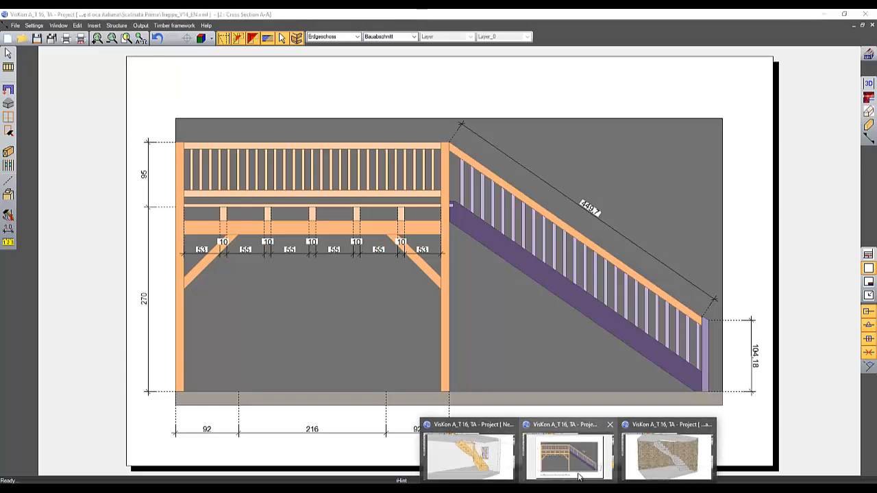
{"action": "left_click", "coordinate": [644, 452]}
{"action": "middle_click_drag", "start_coordinate": [589, 385], "coordinate": [513, 362]}
{"action": "left_click", "coordinate": [9, 53]}
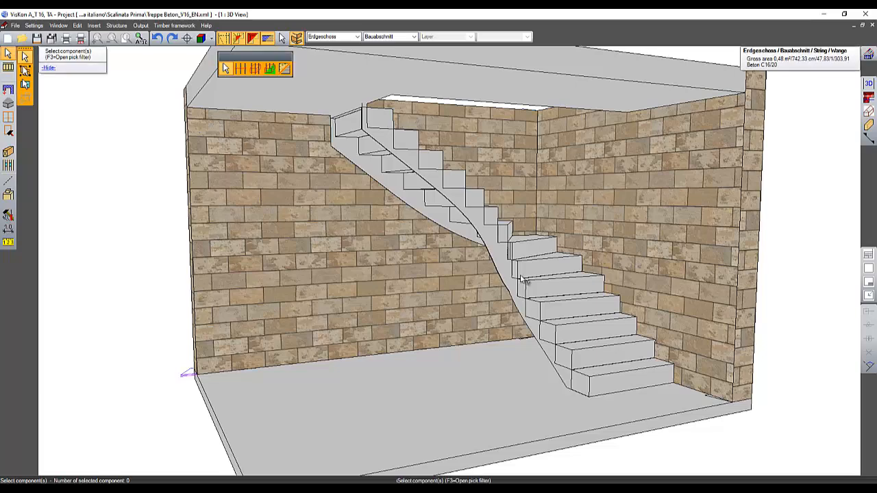
{"action": "left_click", "coordinate": [546, 265]}
{"action": "left_click", "coordinate": [419, 266]}
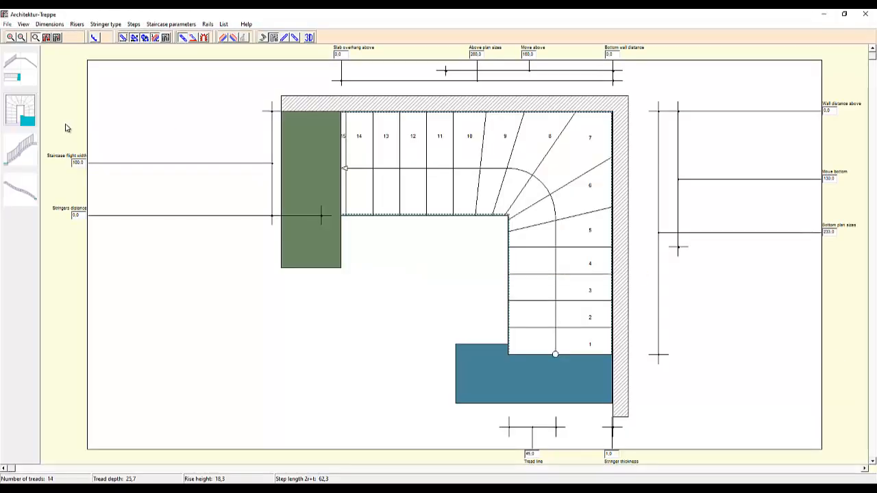
{"action": "left_click", "coordinate": [28, 147]}
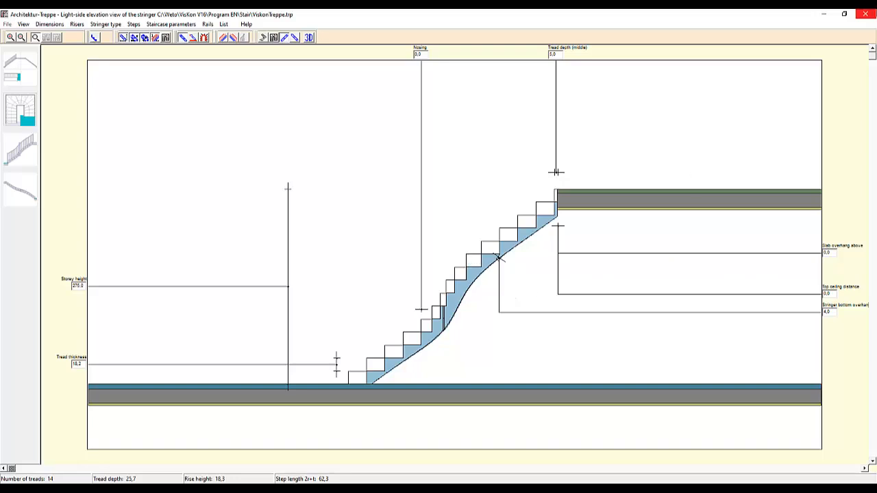
{"action": "left_click", "coordinate": [865, 14]}
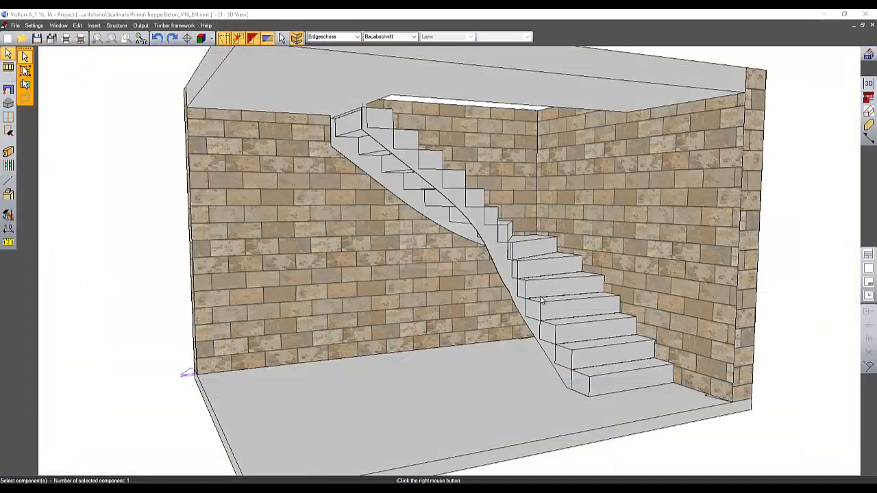
Step: Orbit the concrete stair's 3D view and switch to the Floorplan window
{"action": "left_click", "coordinate": [461, 268]}
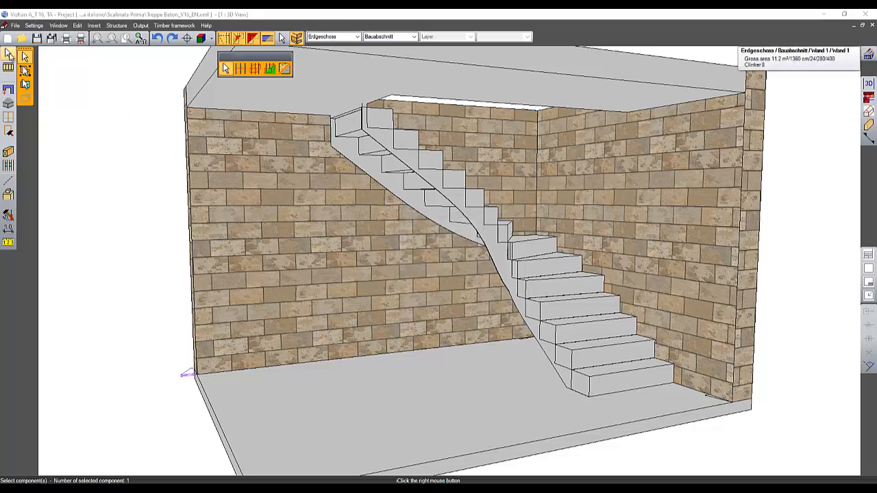
{"action": "left_click", "coordinate": [8, 53]}
{"action": "middle_click_drag", "start_coordinate": [445, 250], "coordinate": [519, 261]}
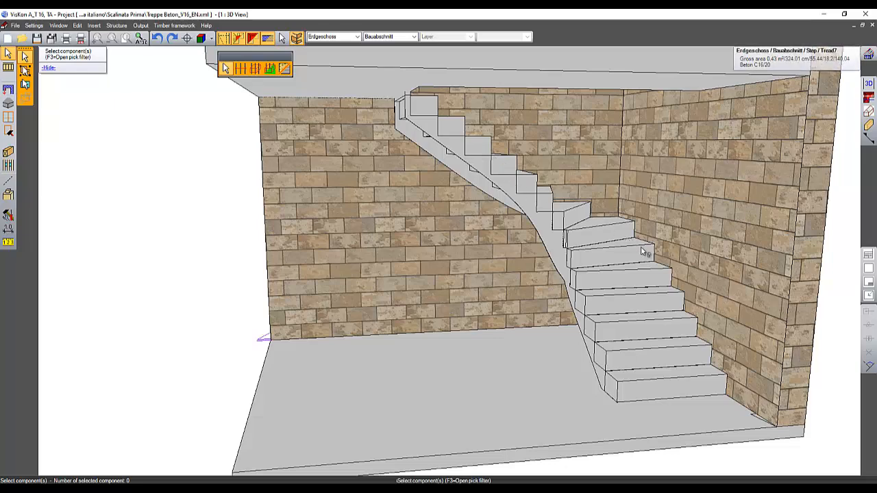
{"action": "middle_click_drag", "start_coordinate": [646, 253], "coordinate": [683, 256]}
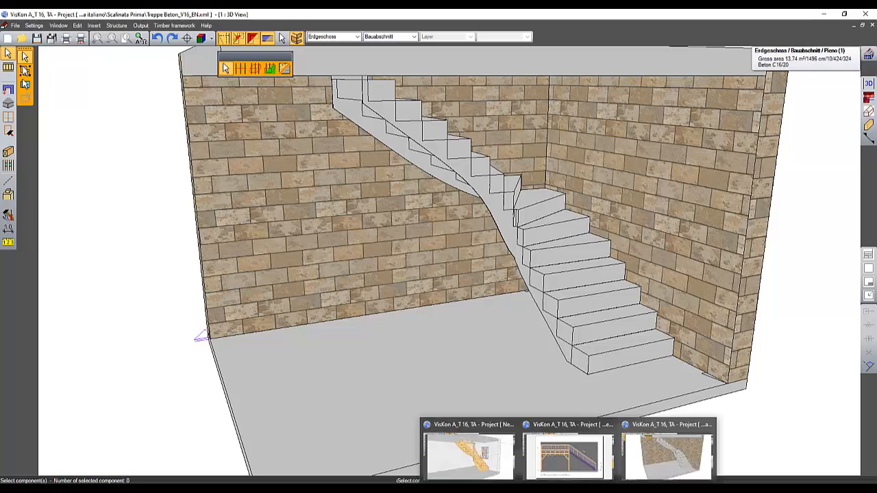
{"action": "left_click", "coordinate": [58, 25]}
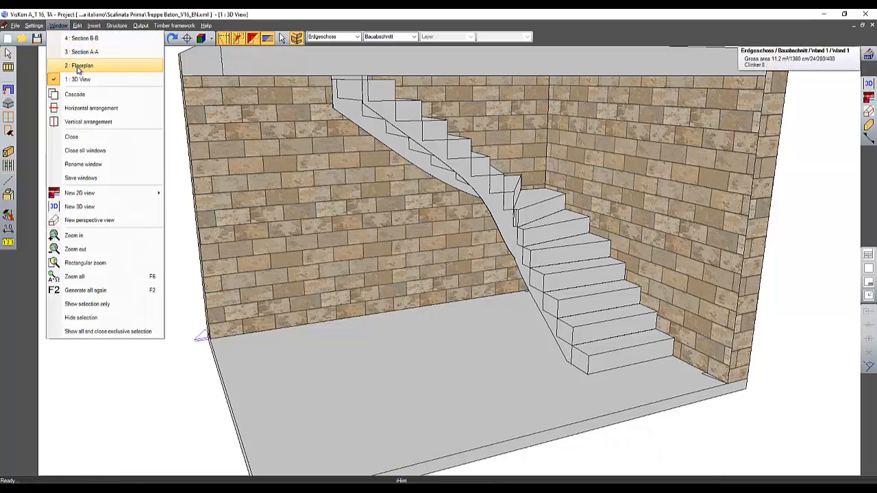
{"action": "left_click", "coordinate": [76, 65]}
{"action": "left_click", "coordinate": [58, 25]}
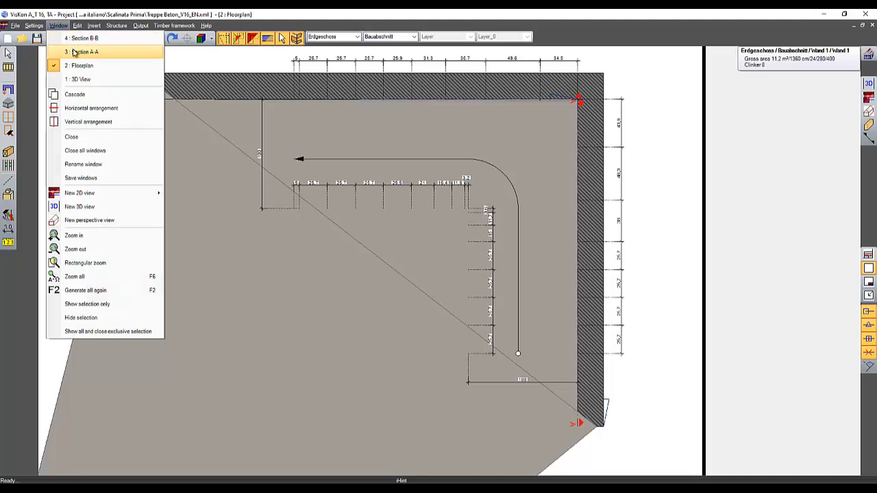
{"action": "key", "text": "Escape"}
Step: Change the floorplan display, then view the Section A-A and Section B-B windows
{"action": "left_click", "coordinate": [268, 42]}
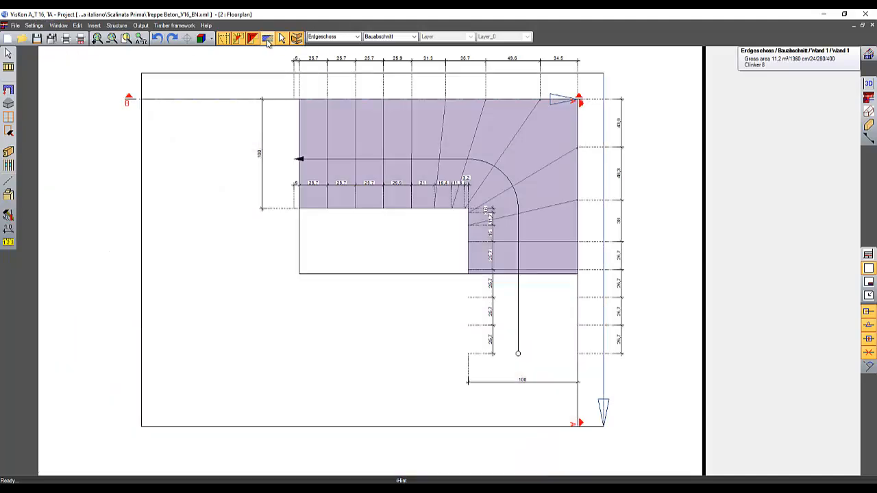
{"action": "left_click", "coordinate": [58, 25]}
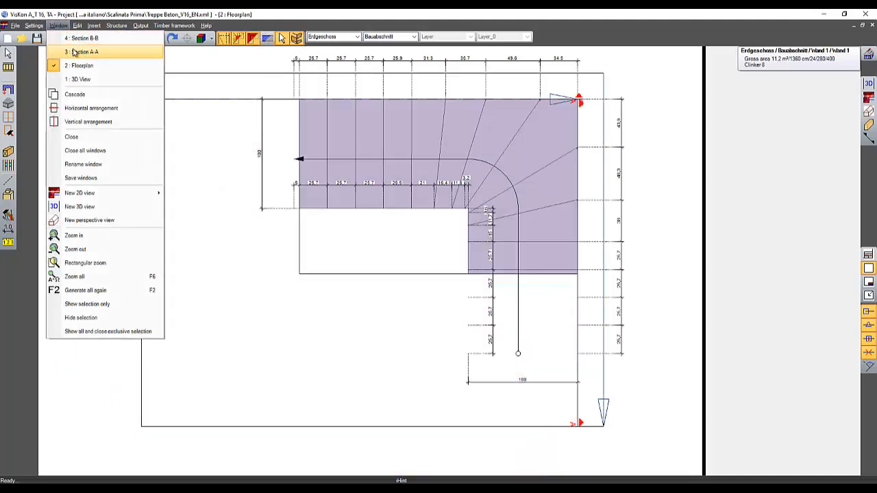
{"action": "left_click", "coordinate": [76, 51]}
{"action": "left_click", "coordinate": [66, 29]}
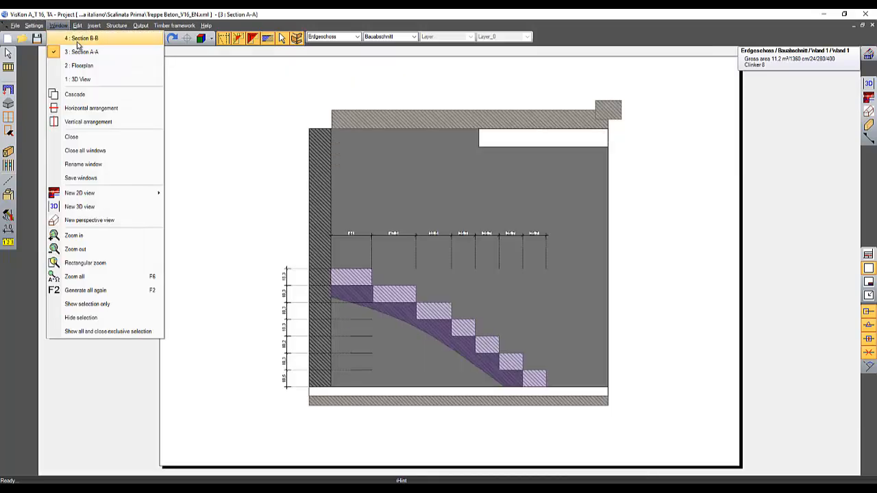
{"action": "left_click", "coordinate": [77, 34]}
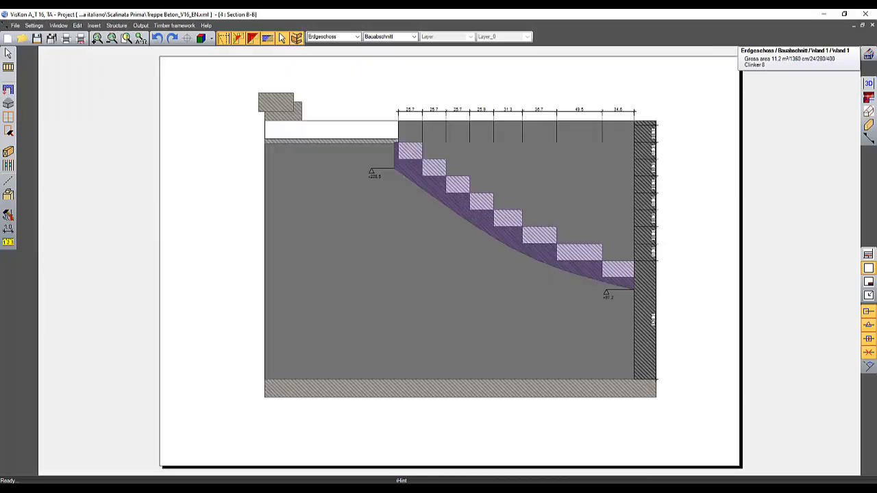
Step: Switch to the new project with the timber winder stair and orbit its 3D view
{"action": "left_click", "coordinate": [469, 453]}
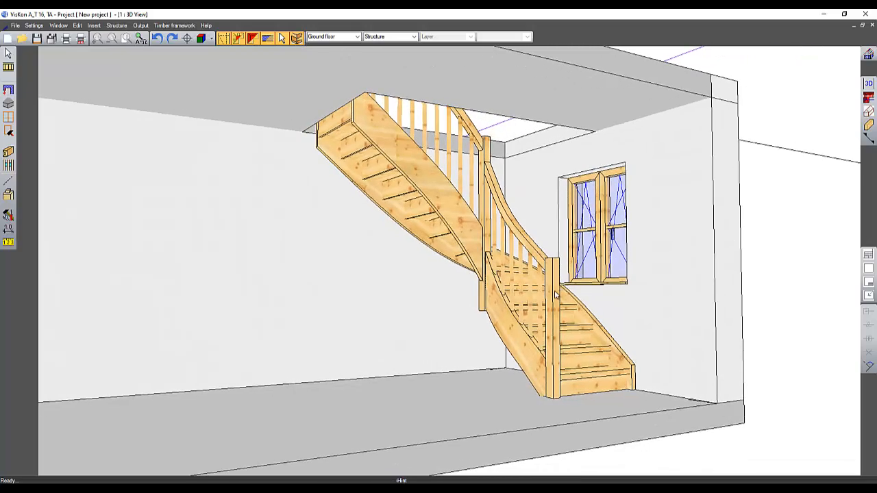
{"action": "middle_click_drag", "start_coordinate": [555, 295], "coordinate": [656, 353]}
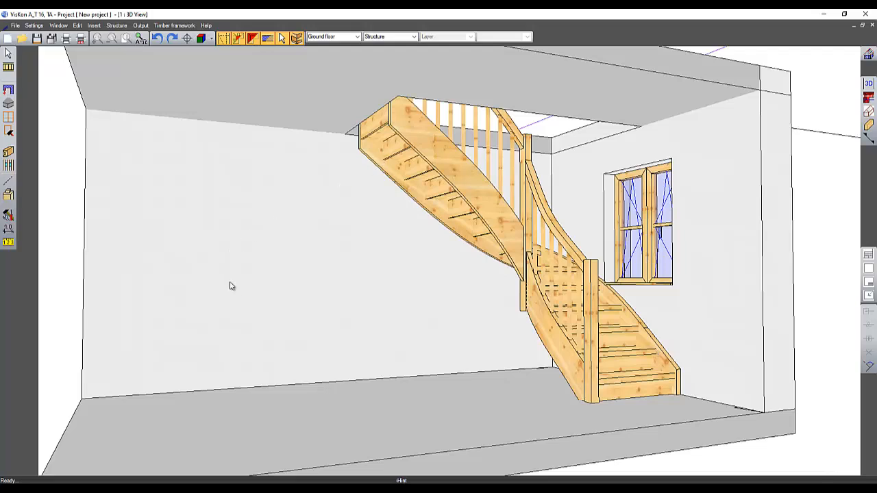
{"action": "left_click", "coordinate": [9, 194]}
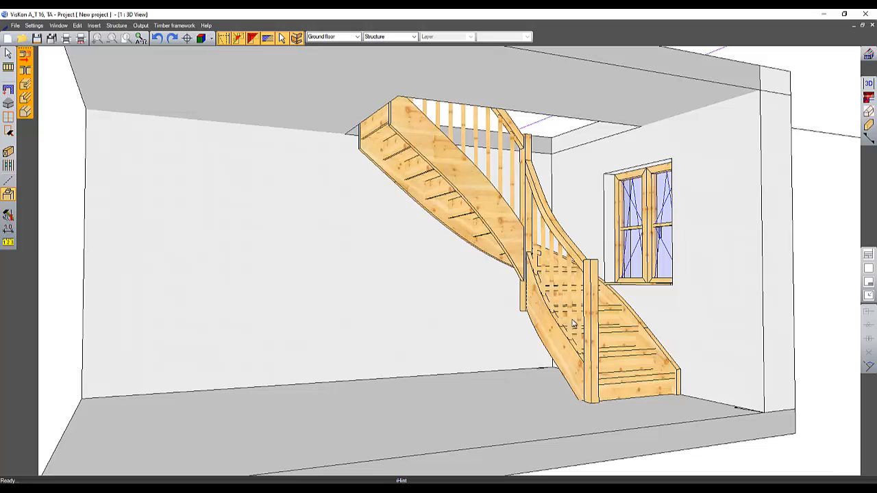
{"action": "left_click", "coordinate": [8, 54]}
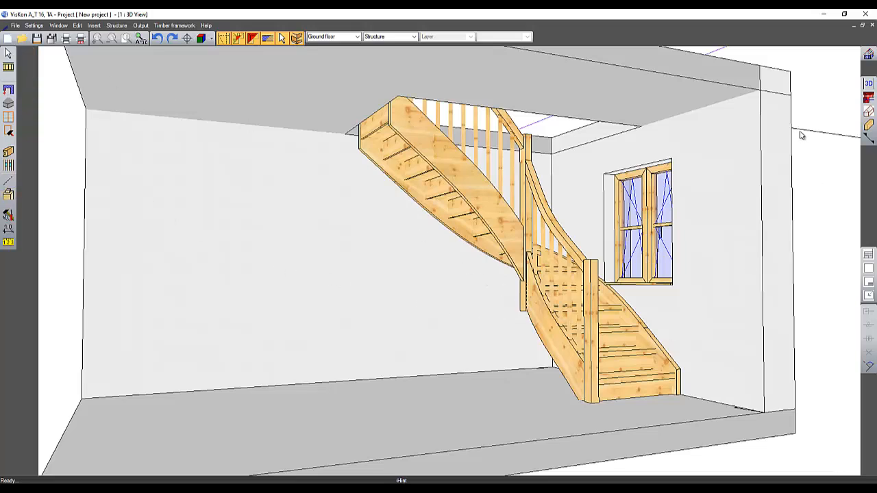